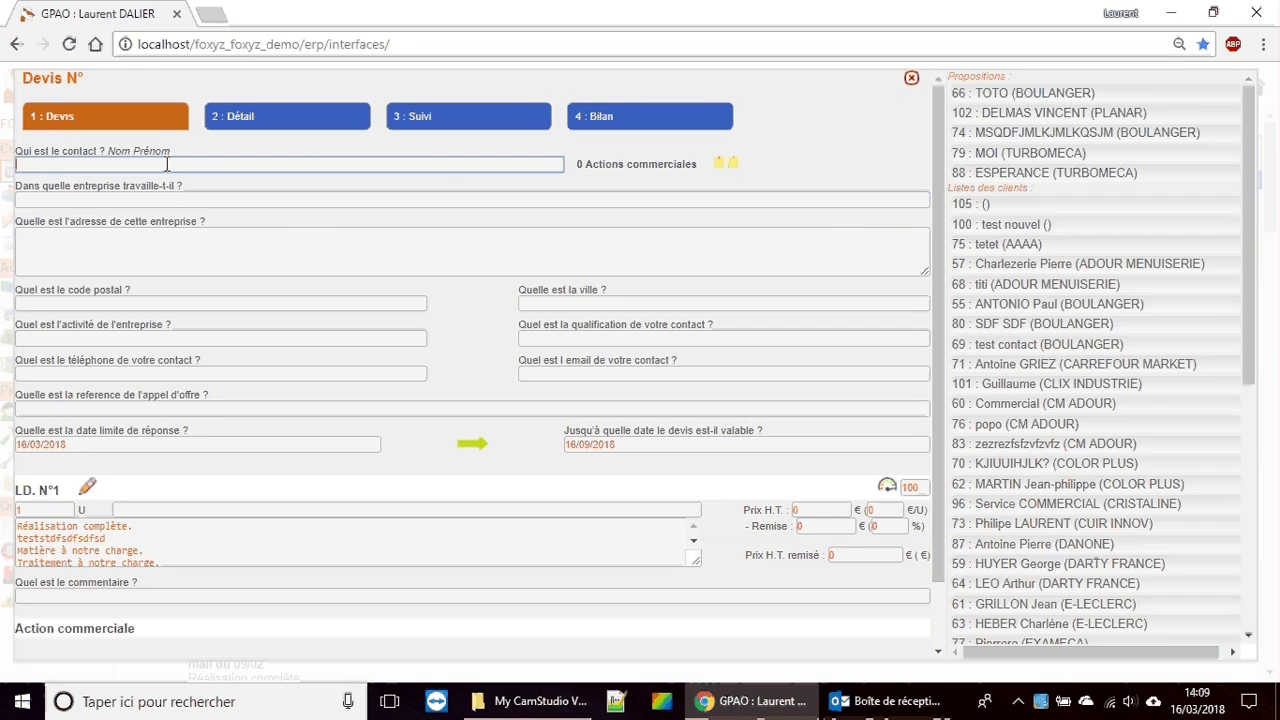
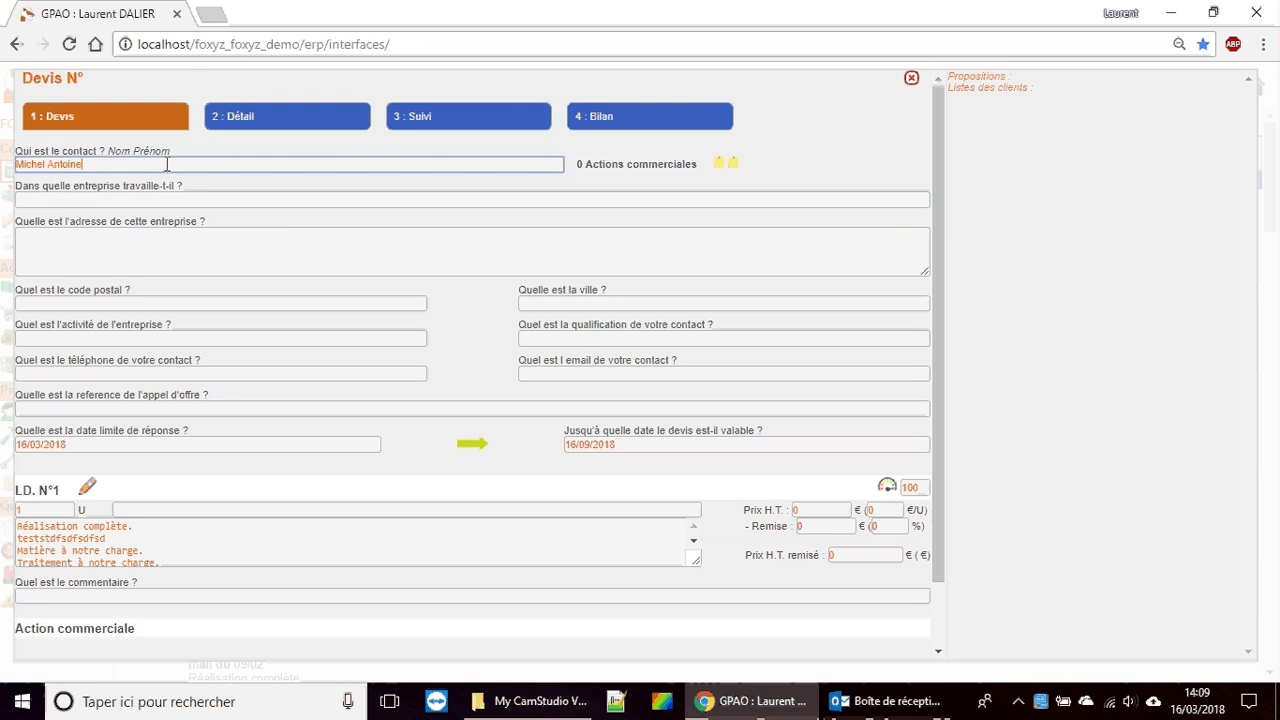
Step: Enter the contact's full name and the company name 'FOxyz Valenciennes'
left_click(123, 199)
type("FOxyz")
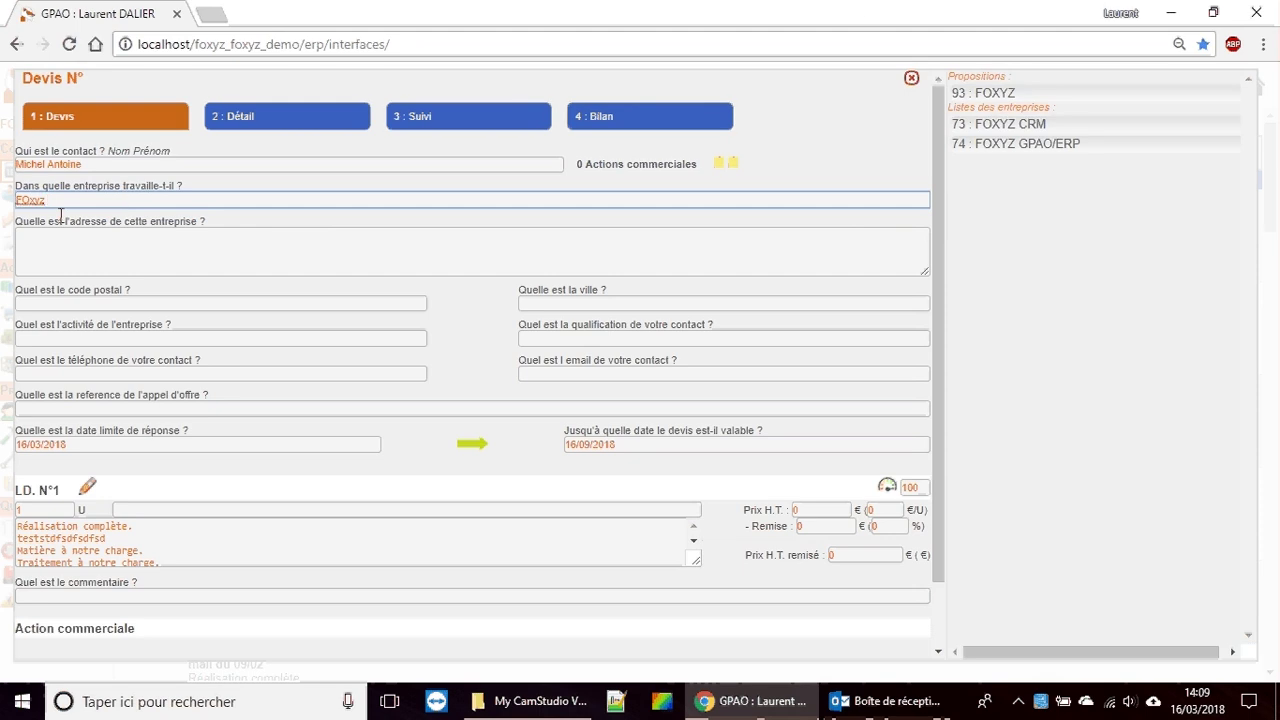
type(" Valenciennes")
Step: Fill in the company's street address, postal code and city
left_click(73, 241)
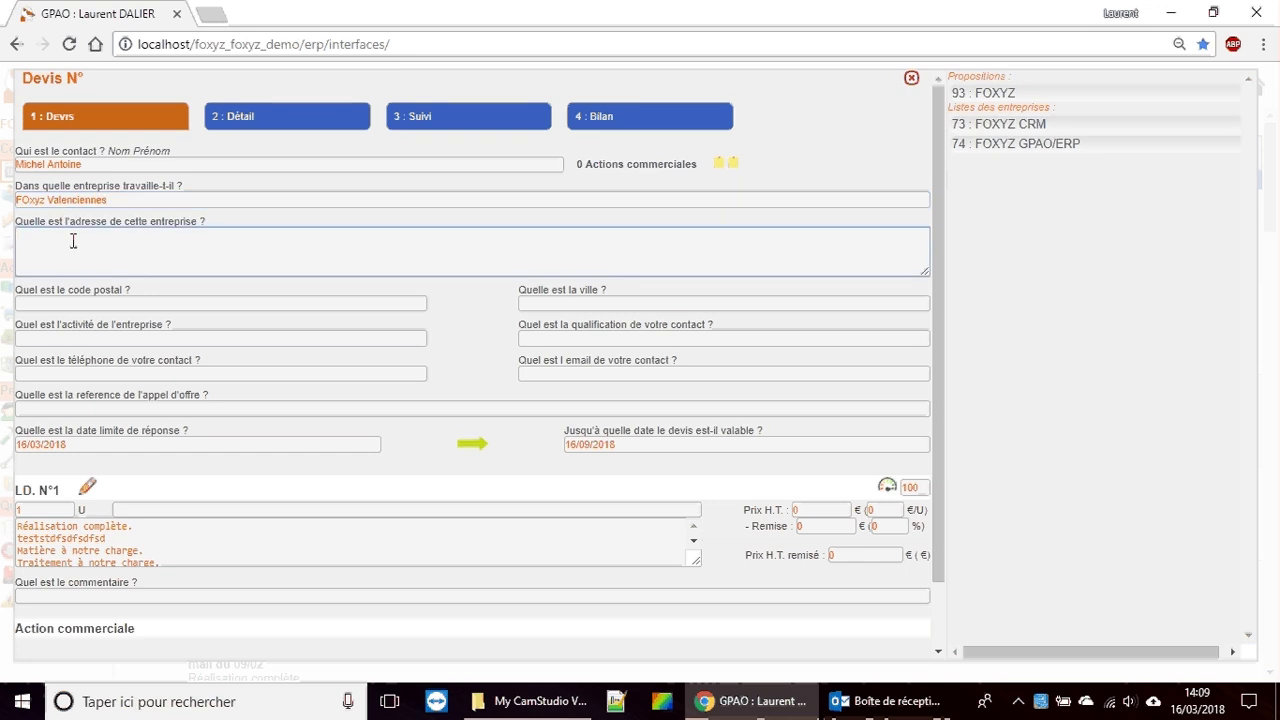
left_click(81, 304)
type("6")
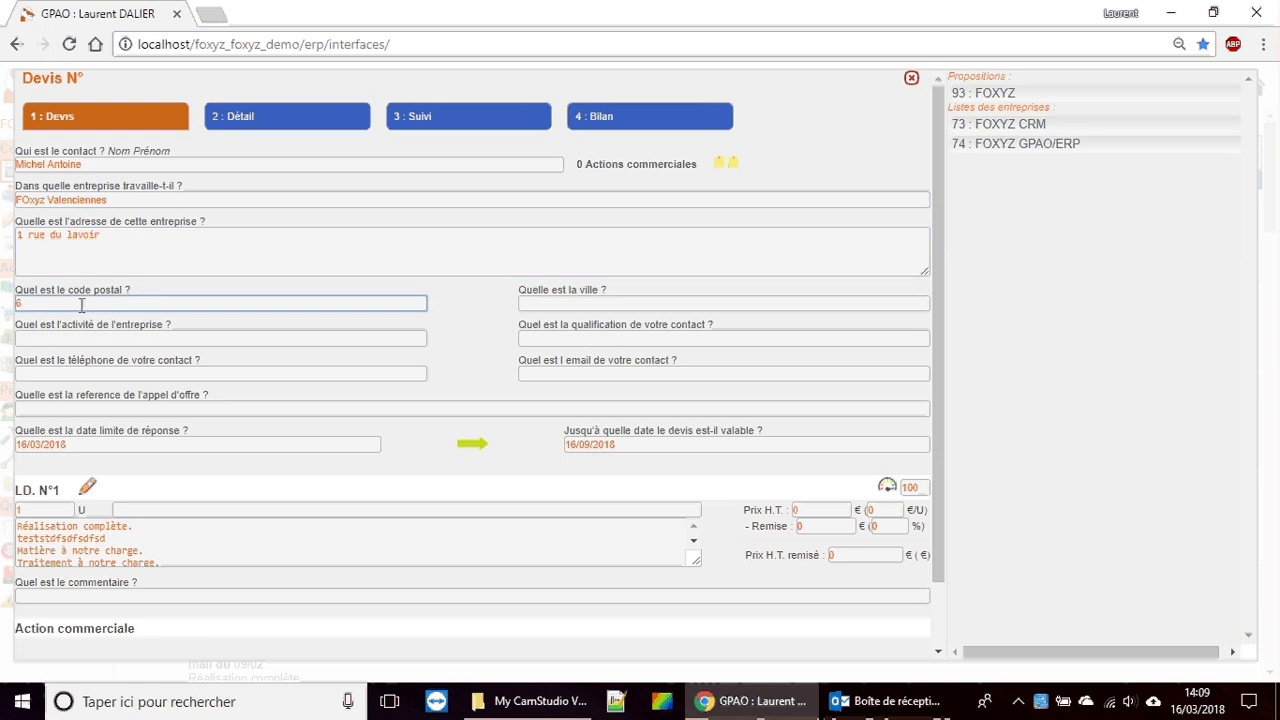
key("BackSpace")
type("098640")
left_click(531, 303)
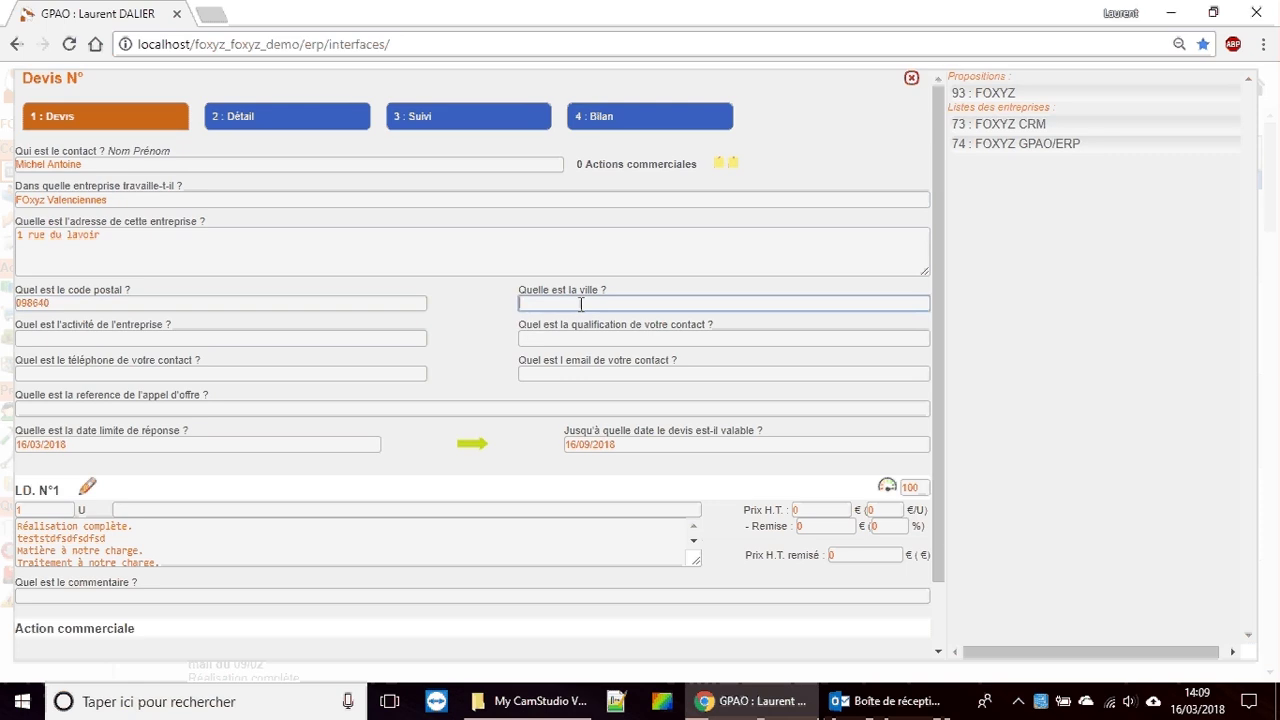
type("Valenciennes")
Step: Set the activity to TRAITEMENT DE SURFACE and the contact's qualification to Gérant
left_click(90, 337)
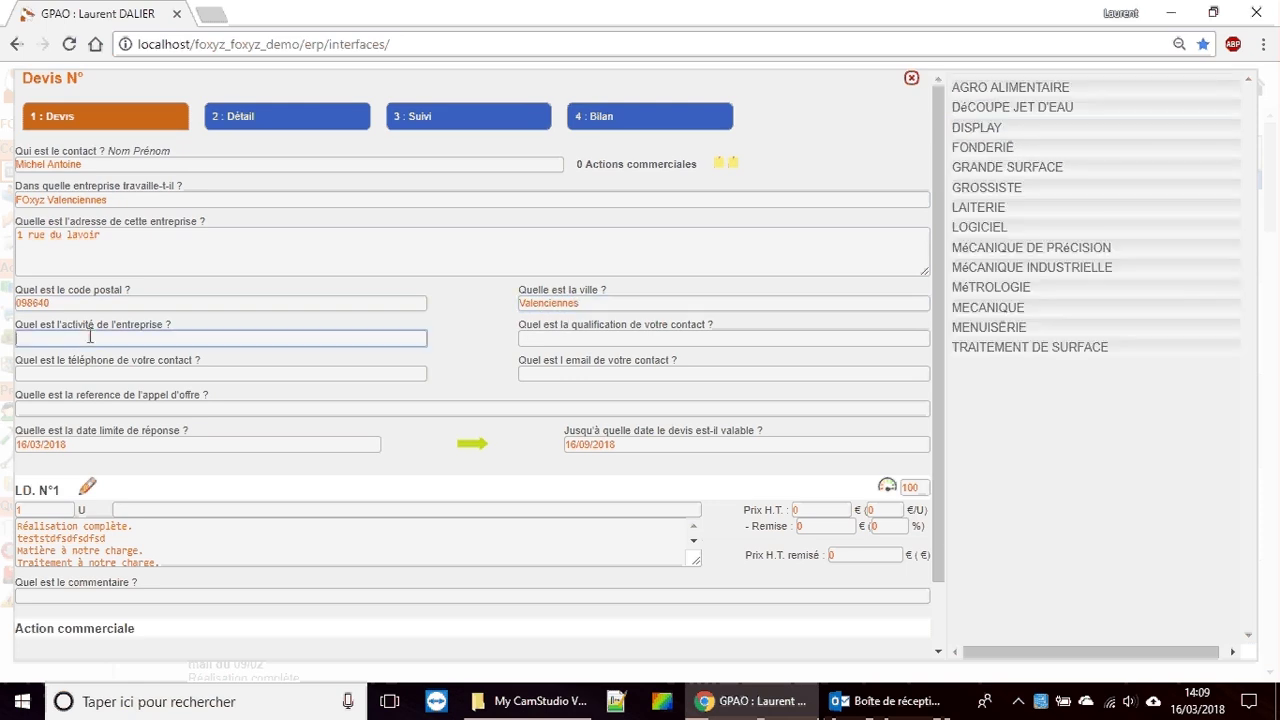
left_click(1037, 348)
left_click(665, 338)
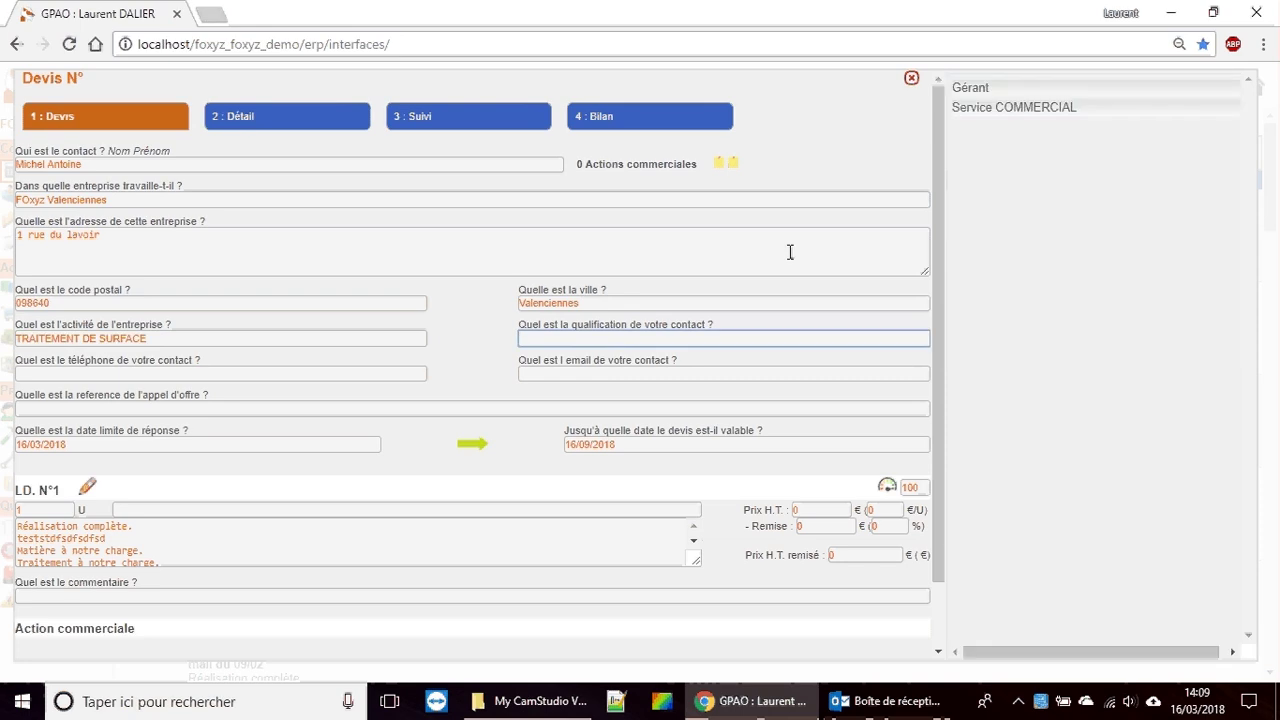
left_click(989, 91)
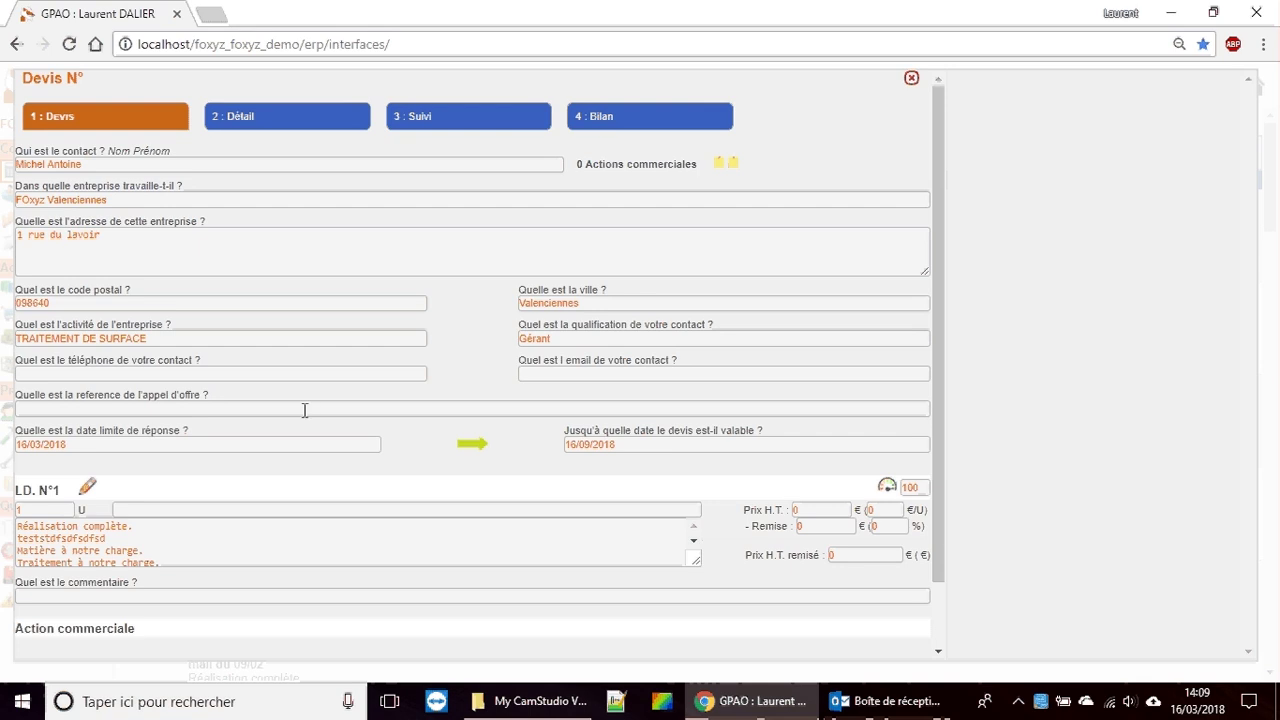
Step: Enter the contact's phone number and e-mail address
left_click(141, 376)
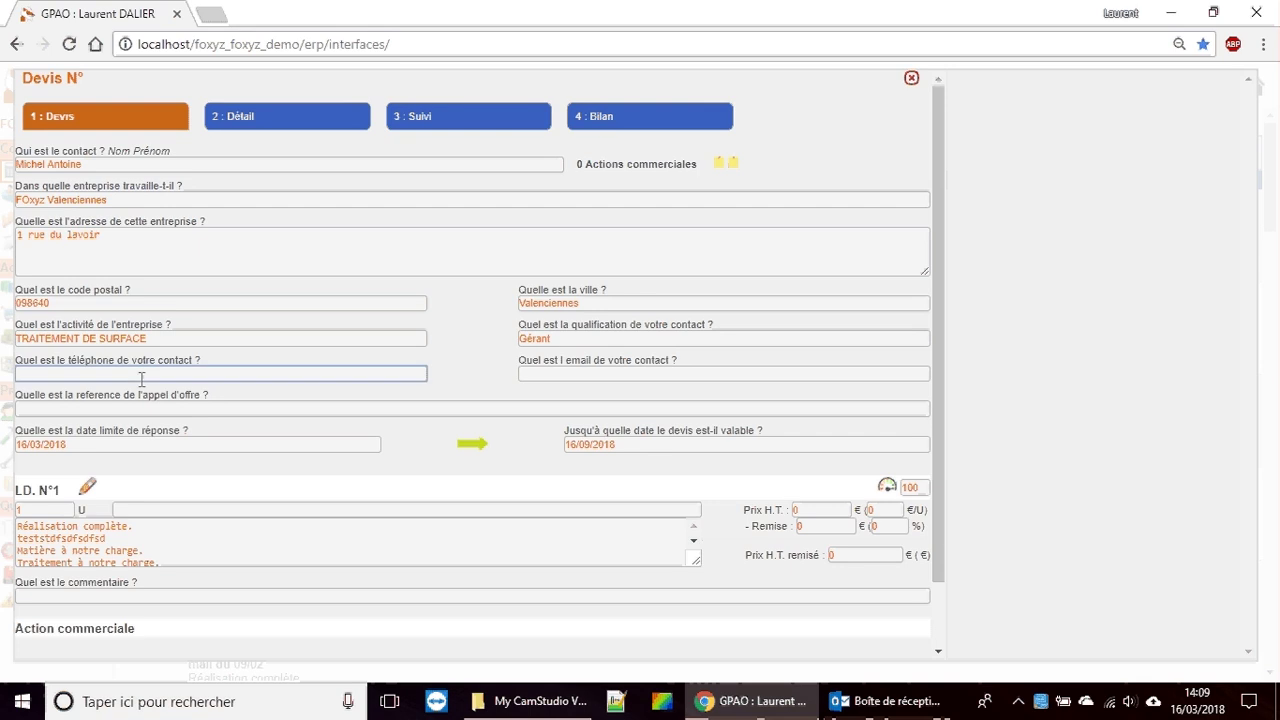
left_click(551, 376)
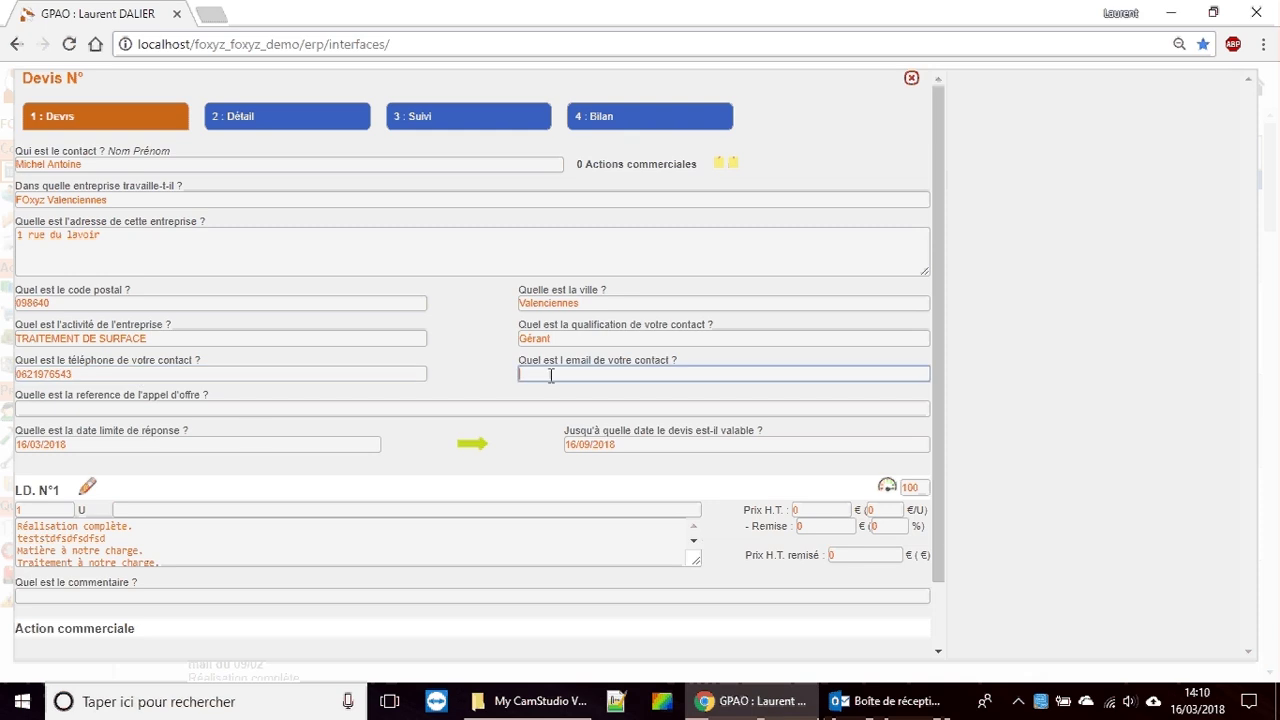
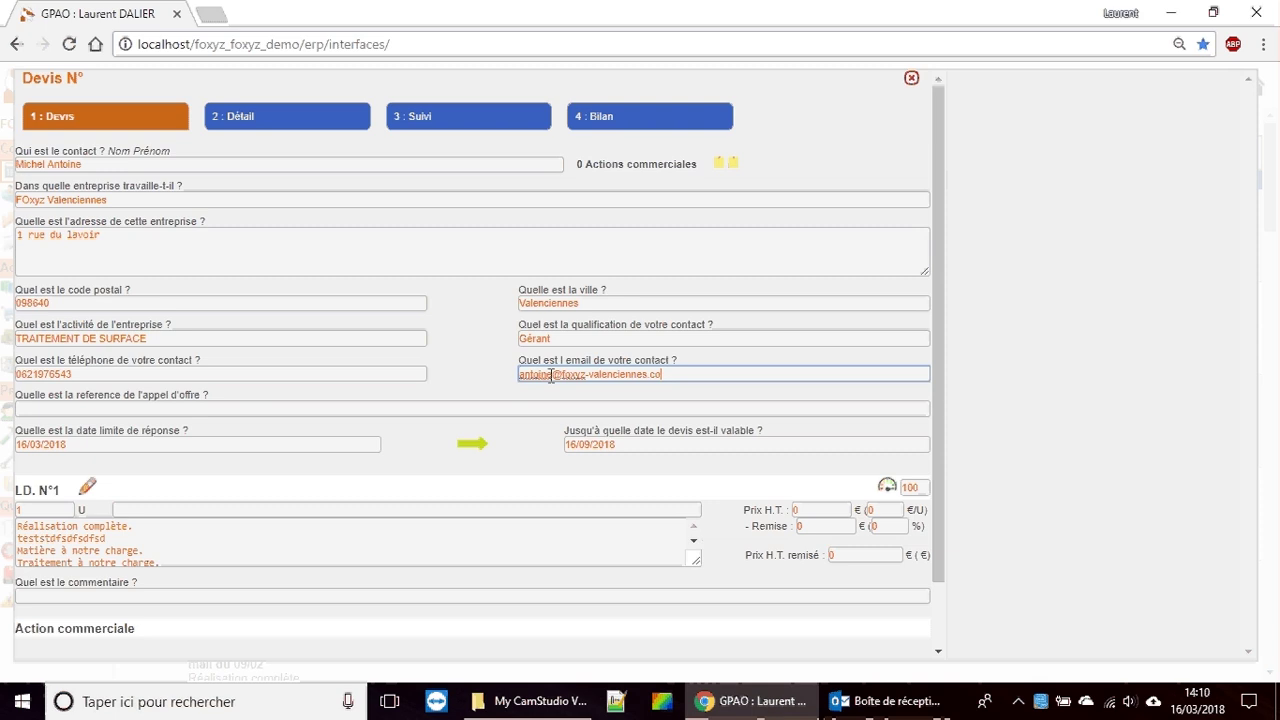
left_click(236, 408)
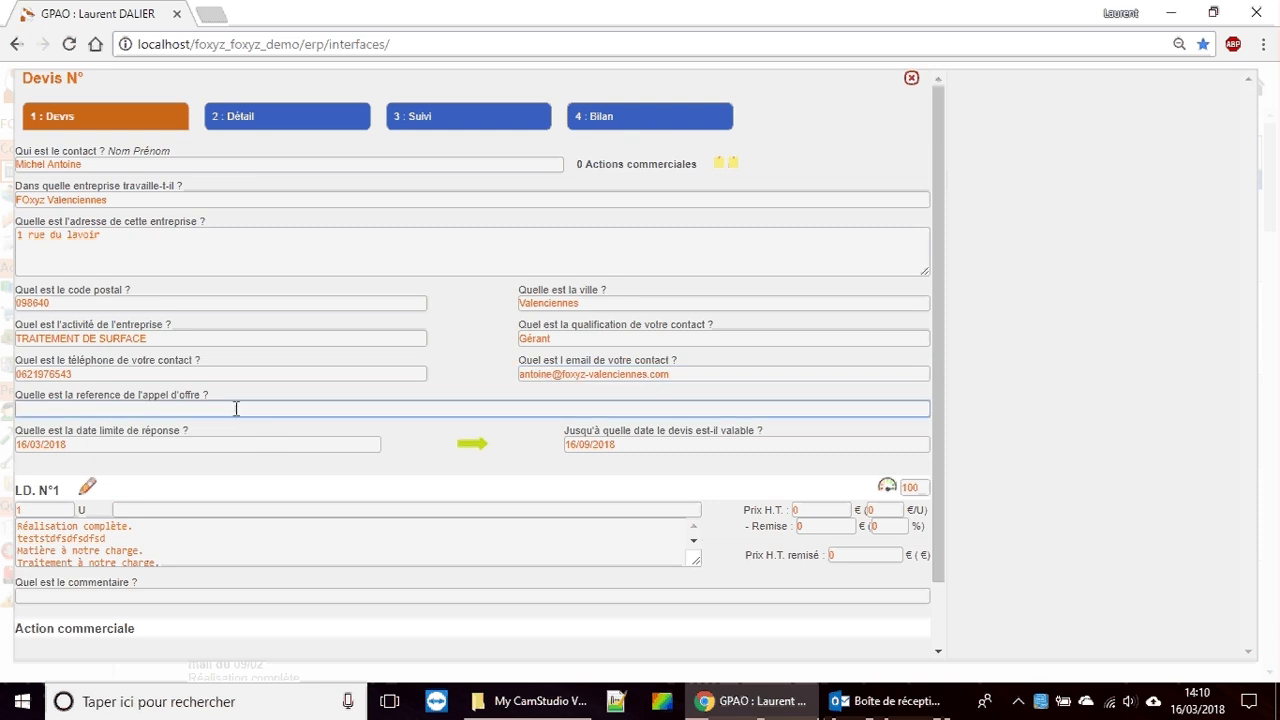
Step: Enter tender reference 'Mail 15/03/2018' and line 1 designation 'outillag', then add a new article
type("Mail 15/03/2018")
left_click(141, 444)
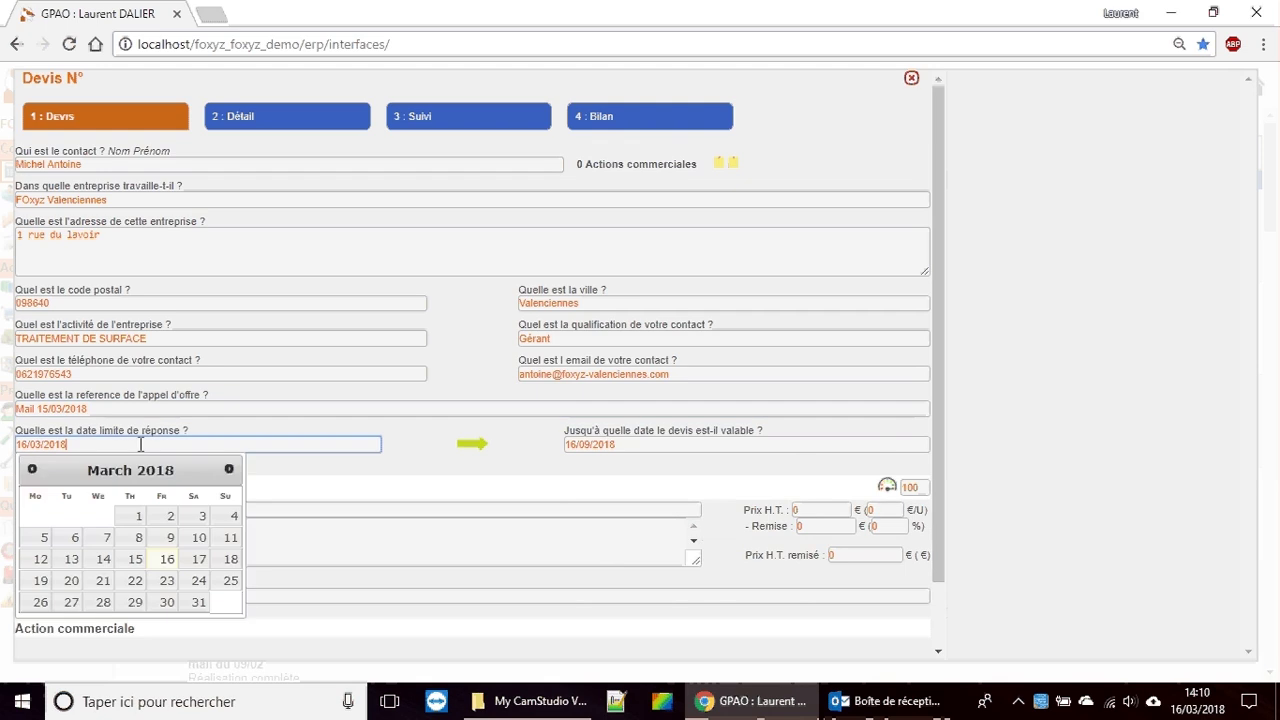
left_click(706, 449)
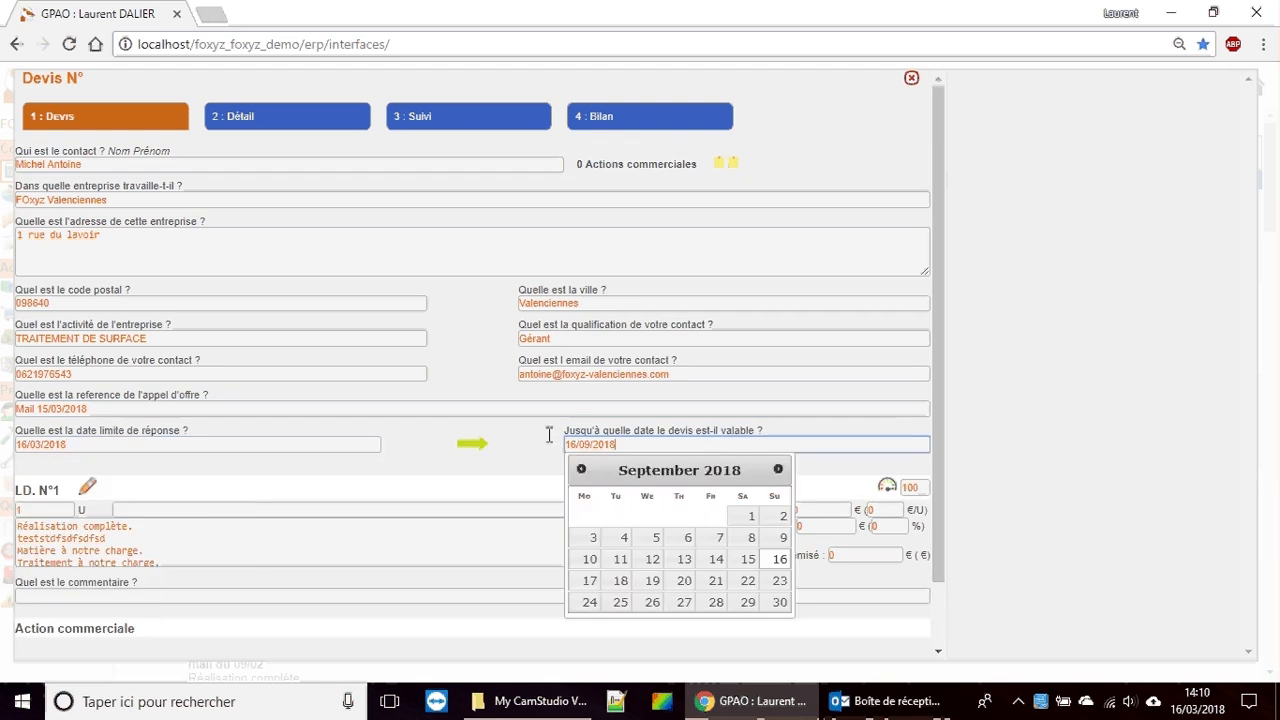
left_click(204, 509)
type("outillag")
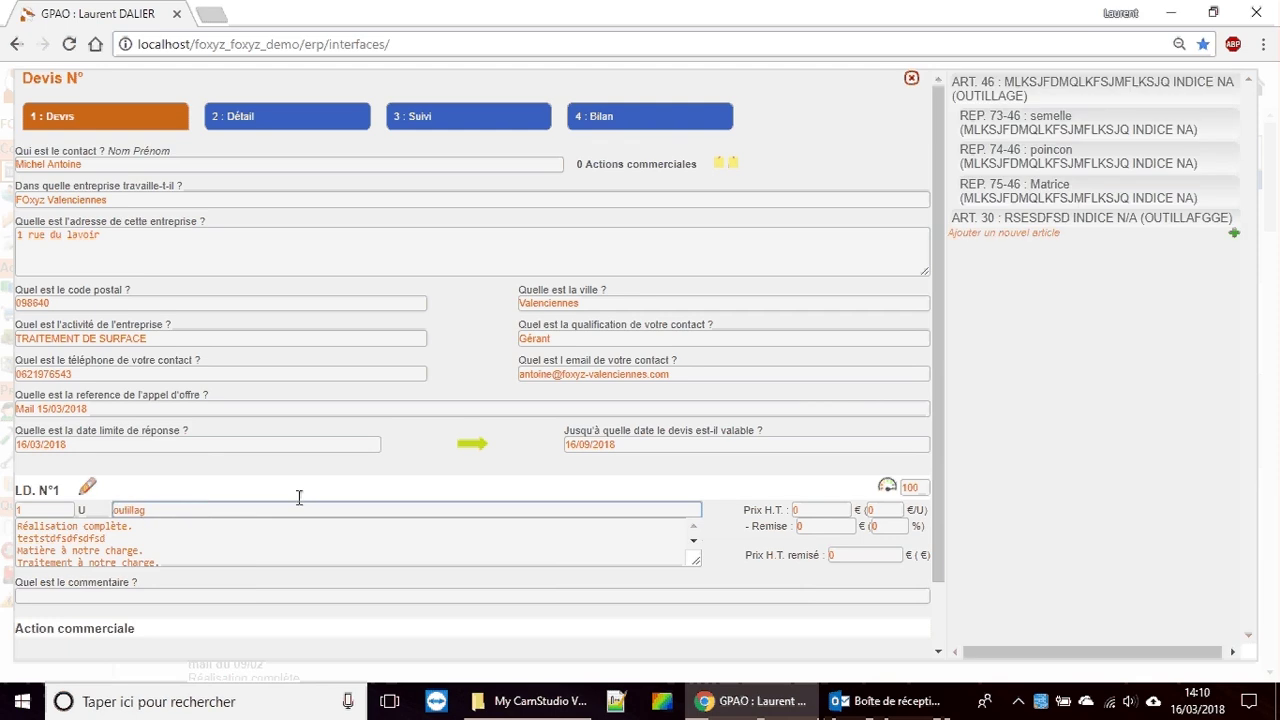
left_click(1040, 240)
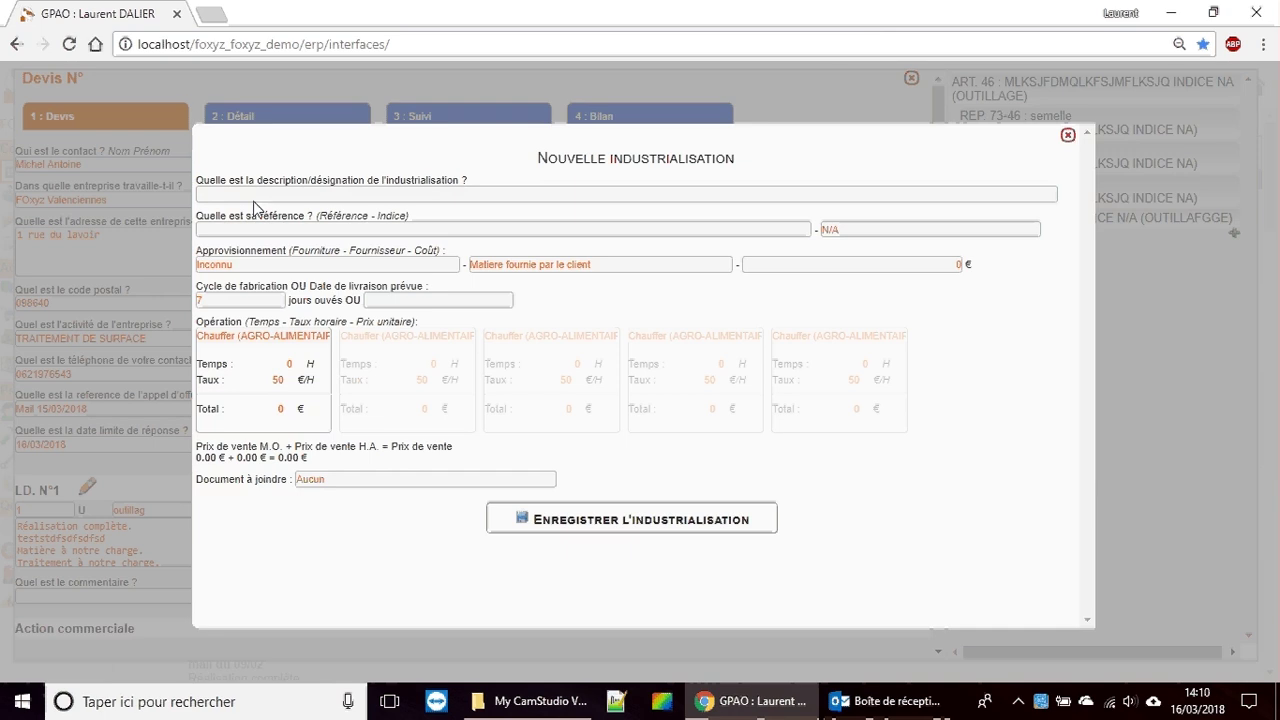
Step: Give the industrialisation description OUTILLAGE, reference MKPSOF6 and indice A
left_click(255, 197)
type("OUTILLAGE")
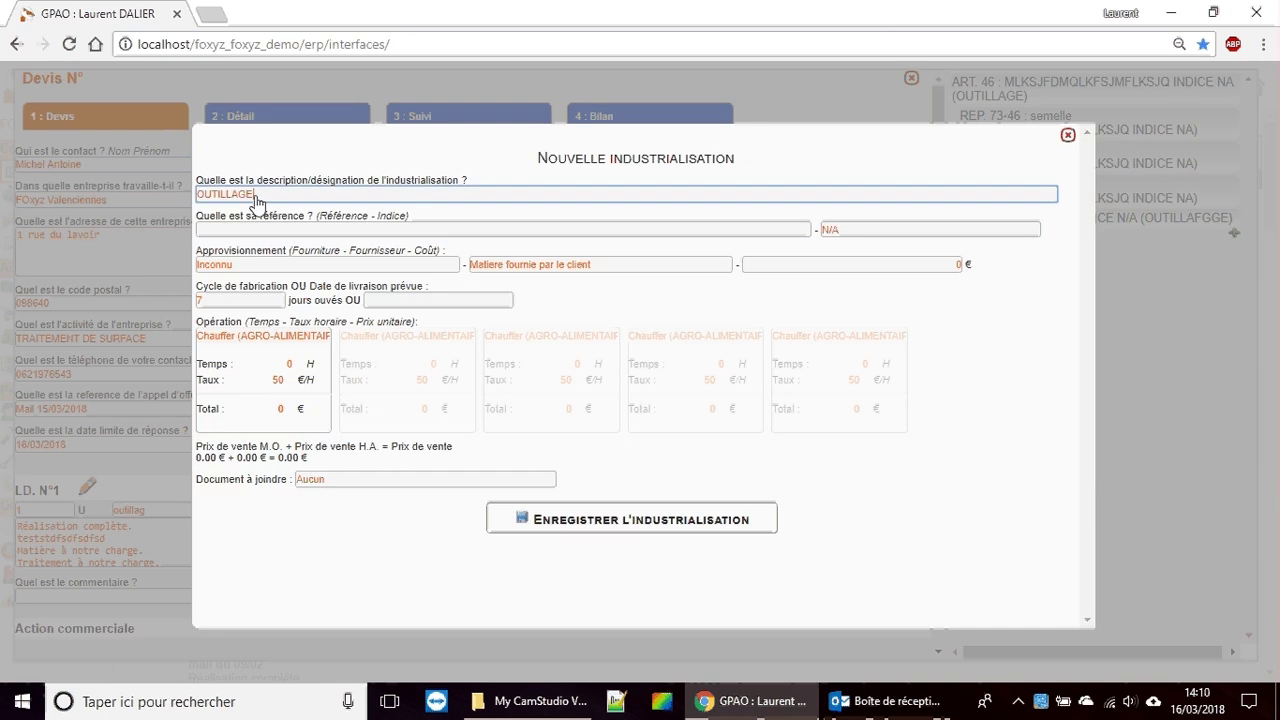
left_click(268, 230)
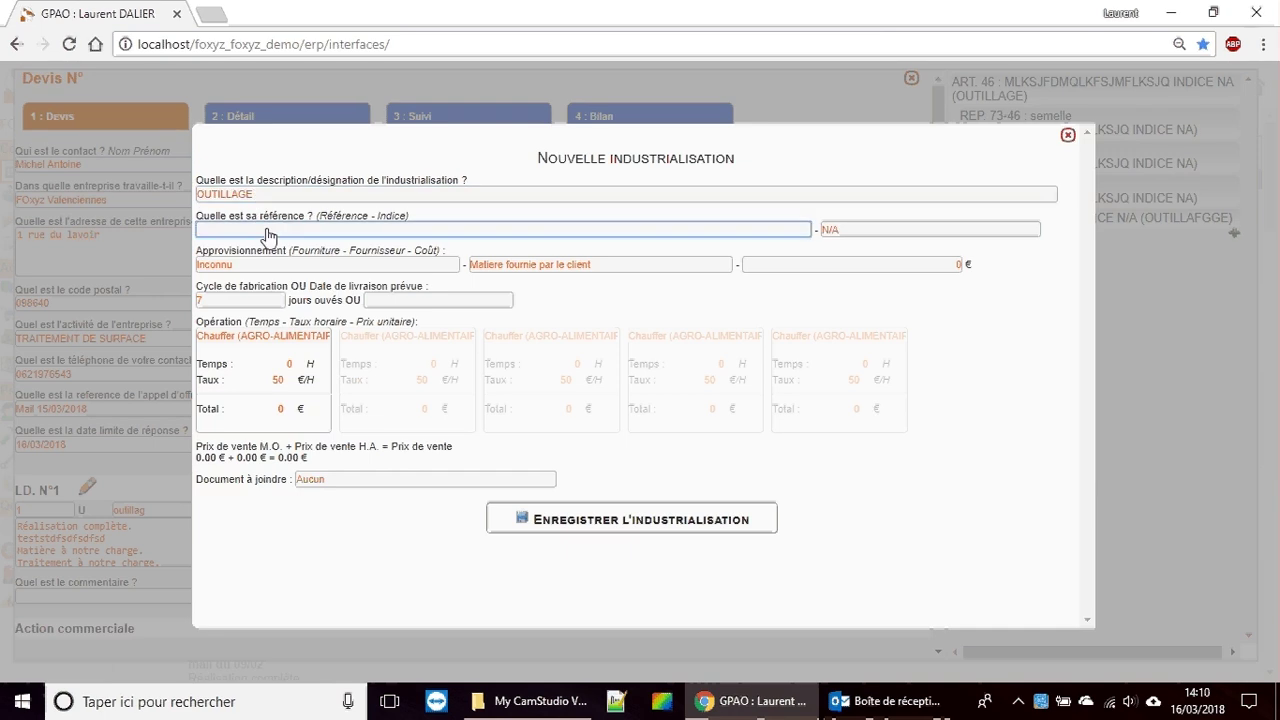
type("MKPSOF6")
key("Tab")
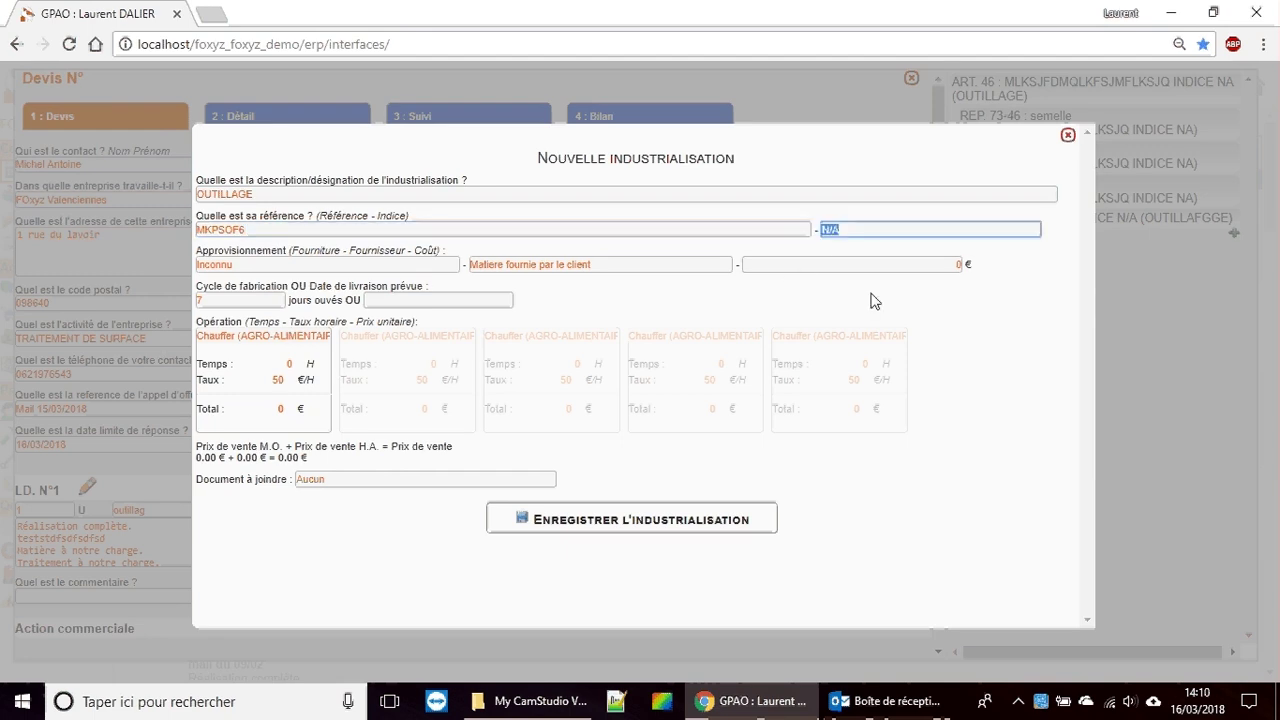
type("A")
Step: Set the four operations to Tournage, Fraisage 5 axes, Electro érosion and controle (CONTRôLE)
left_click(263, 336)
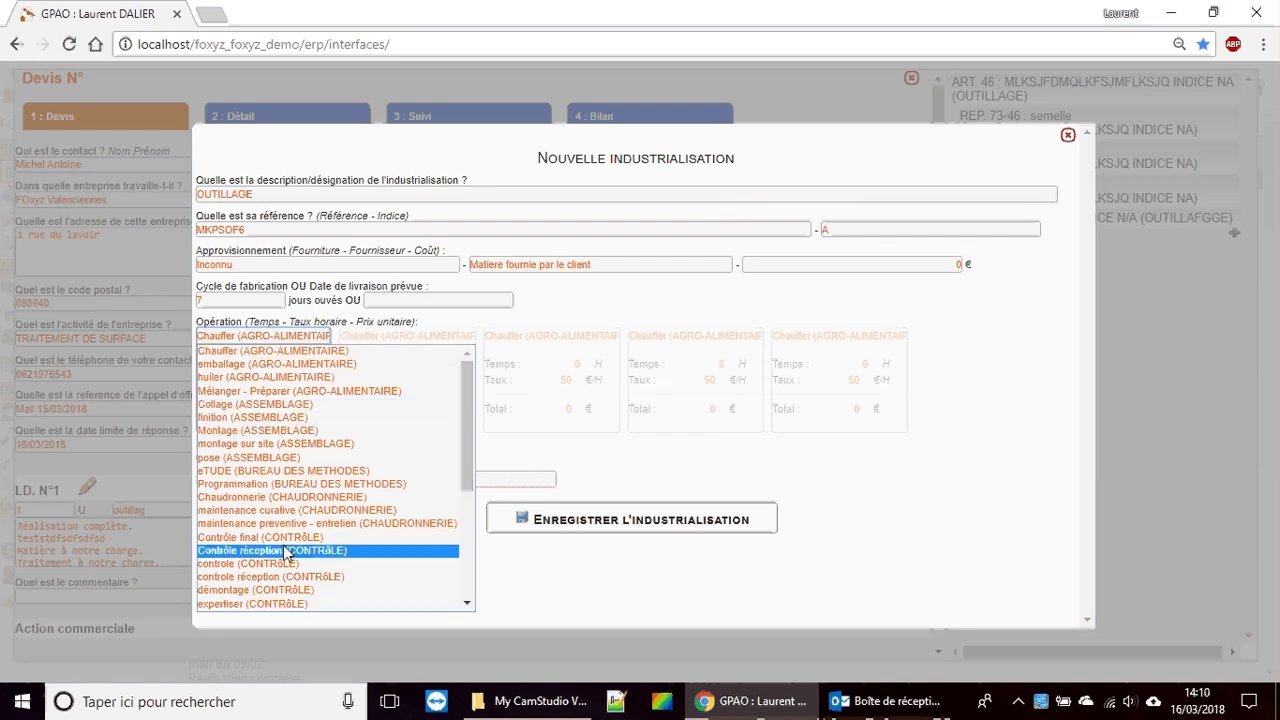
scroll(283, 565, "down", 2)
scroll(283, 572, "down", 2)
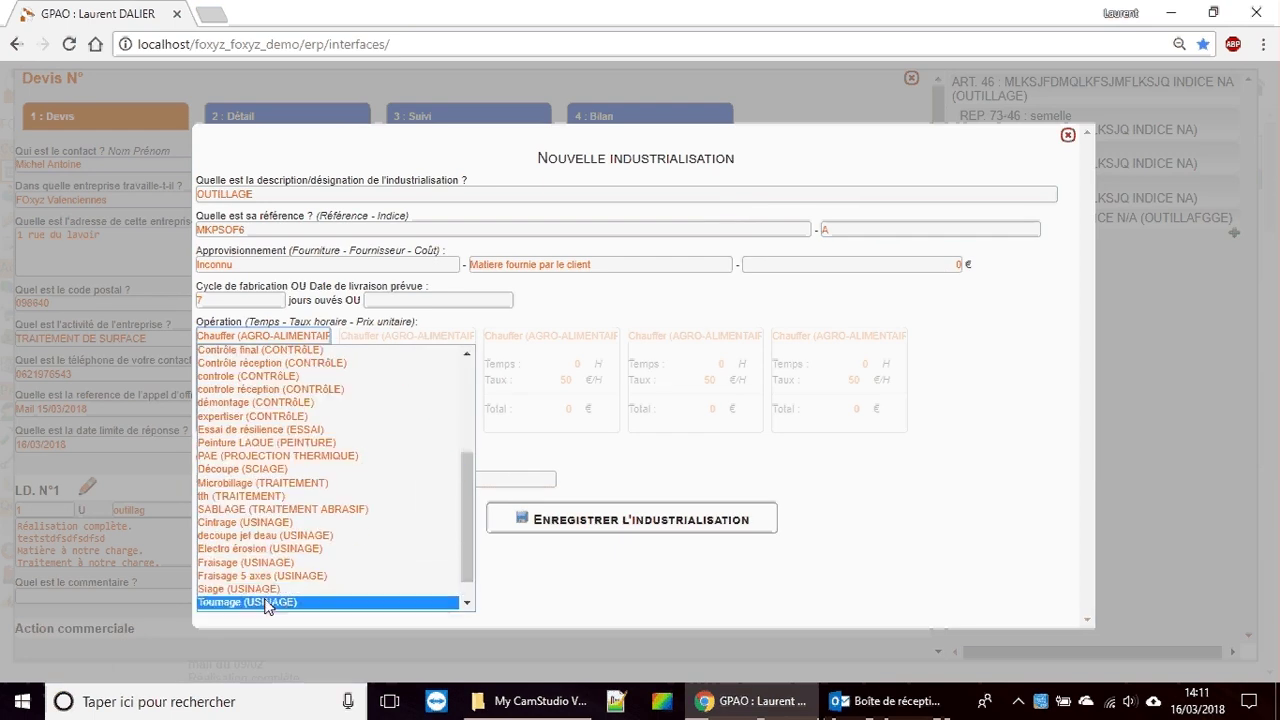
left_click(270, 603)
left_click(374, 337)
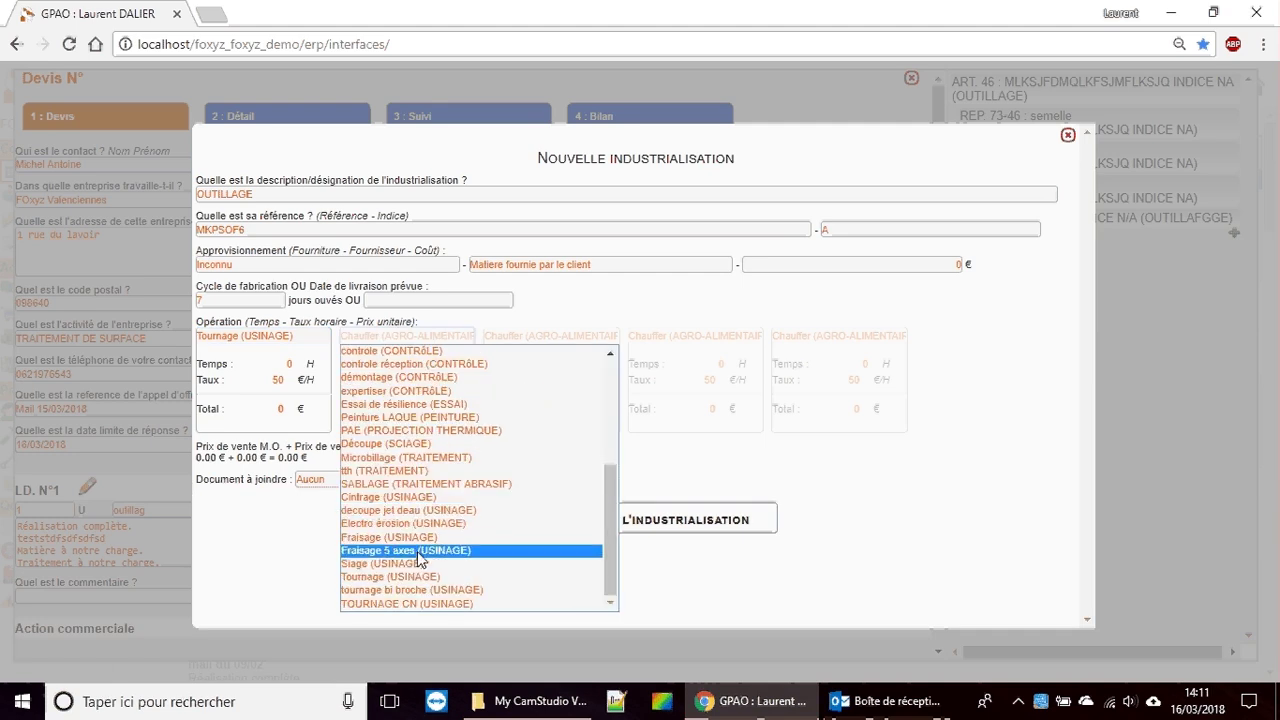
left_click(410, 550)
left_click(551, 337)
scroll(560, 400, "down", 5)
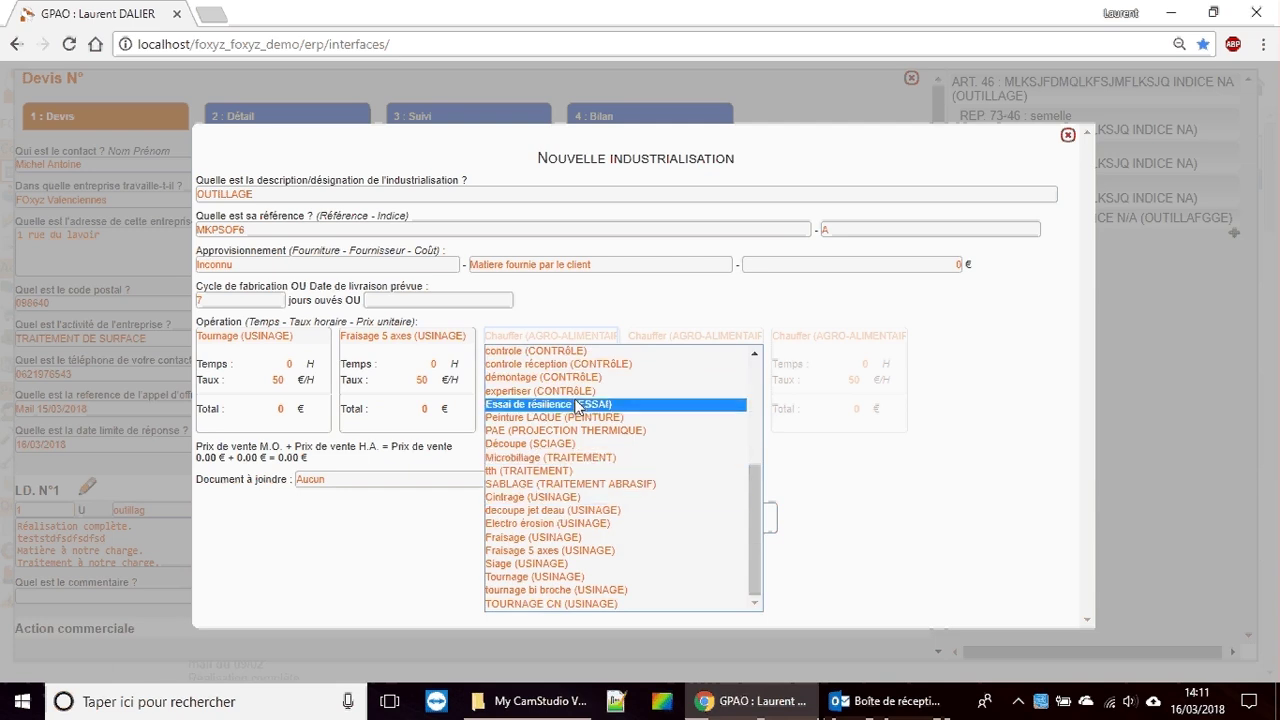
left_click(576, 531)
left_click(670, 336)
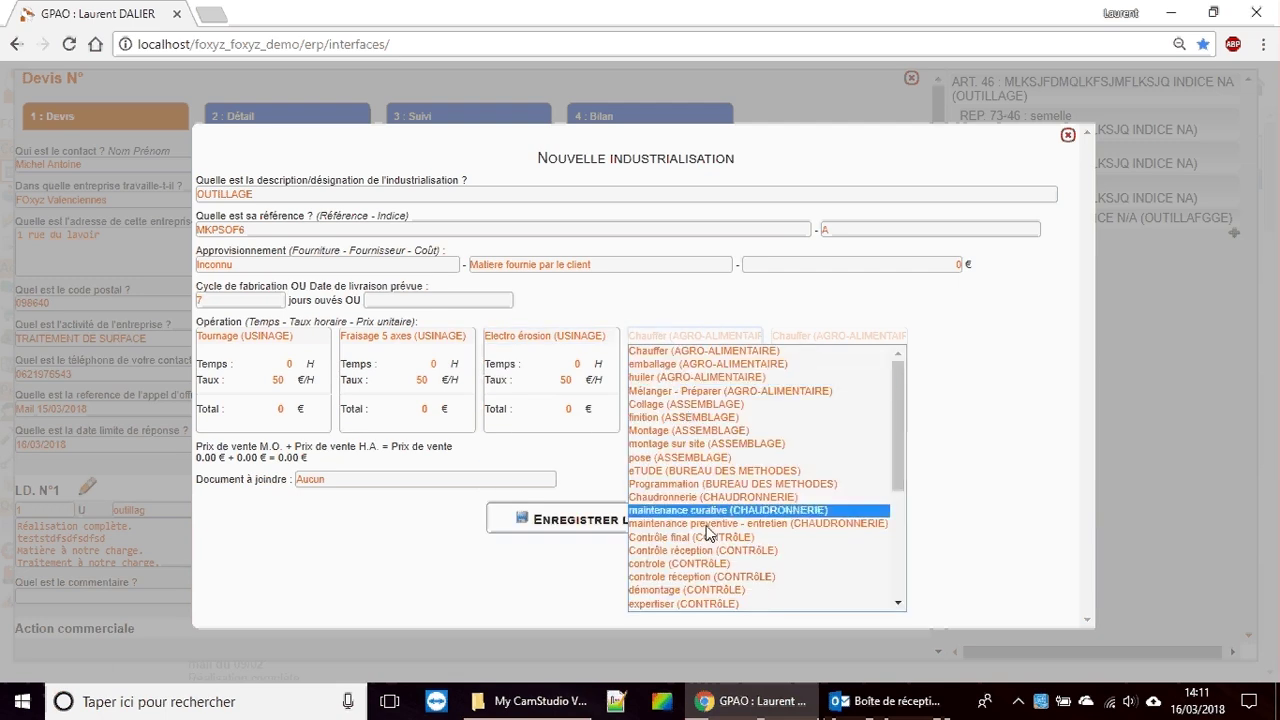
left_click(680, 563)
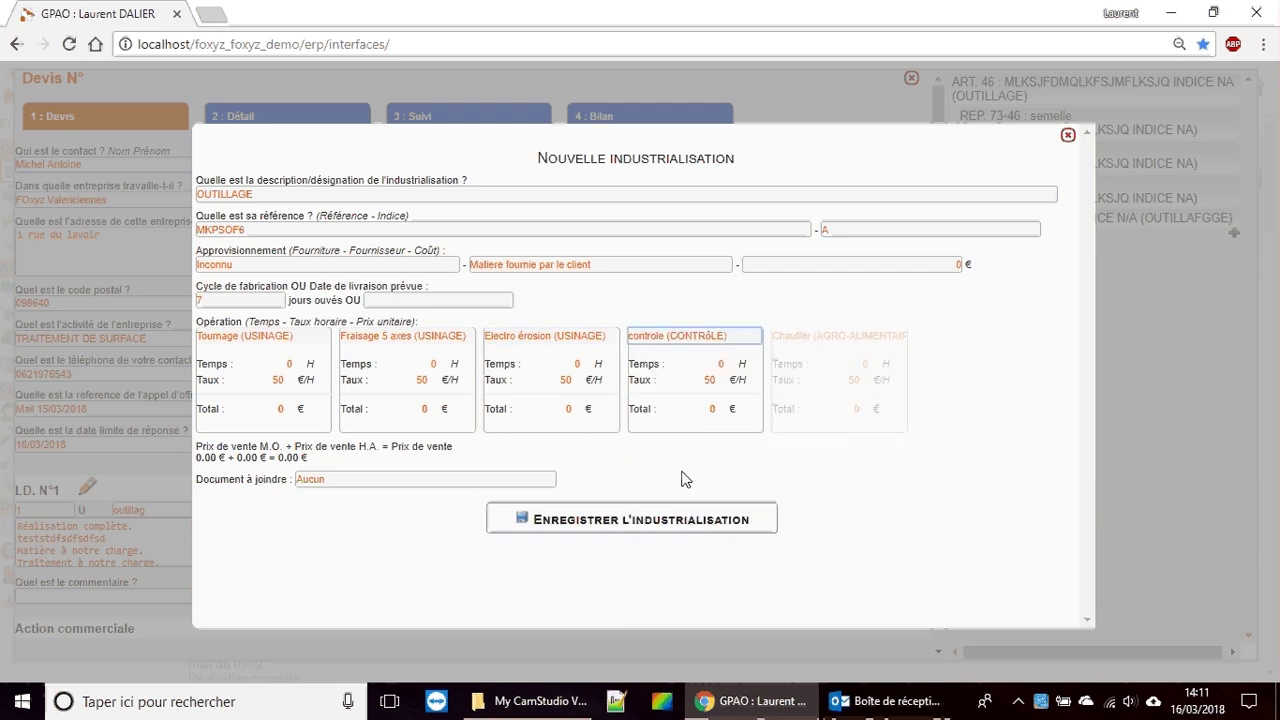
left_click_drag(709, 363, 766, 391)
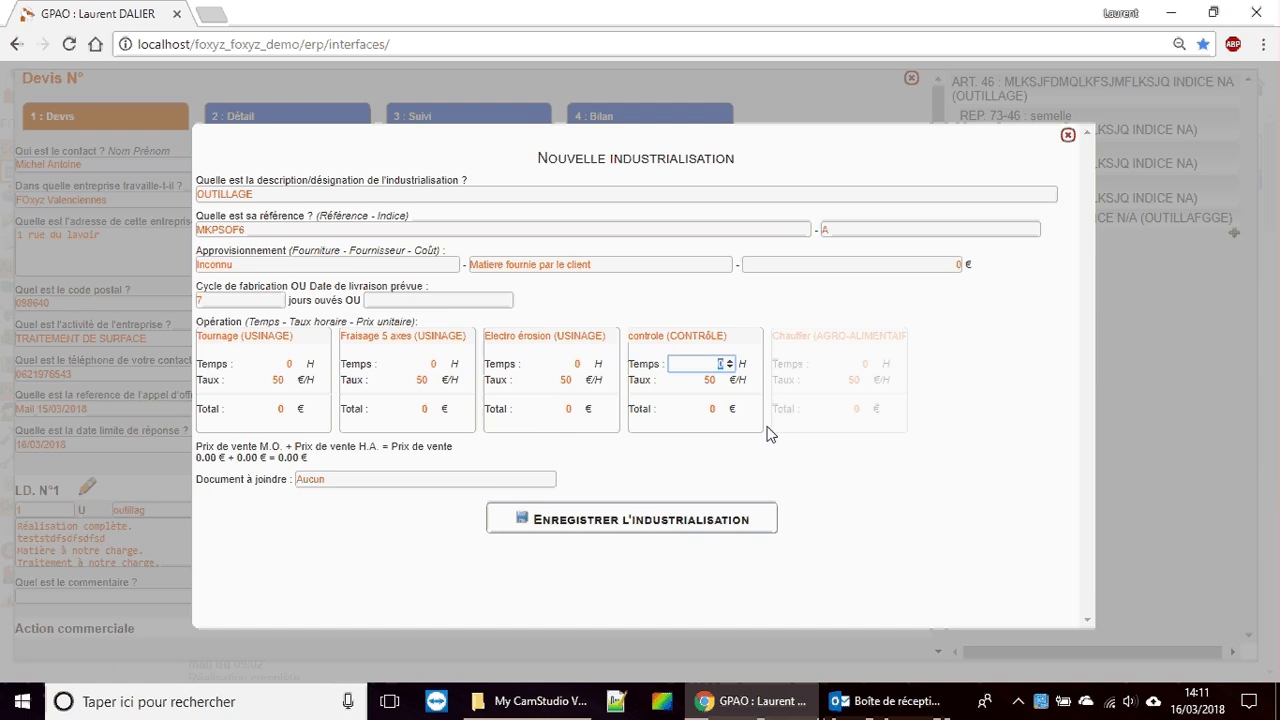
Step: Set operation times to 2 h controle, 7 h Electro érosion, 3 h Fraisage, 1 h Tournage
type("2")
left_click(566, 364)
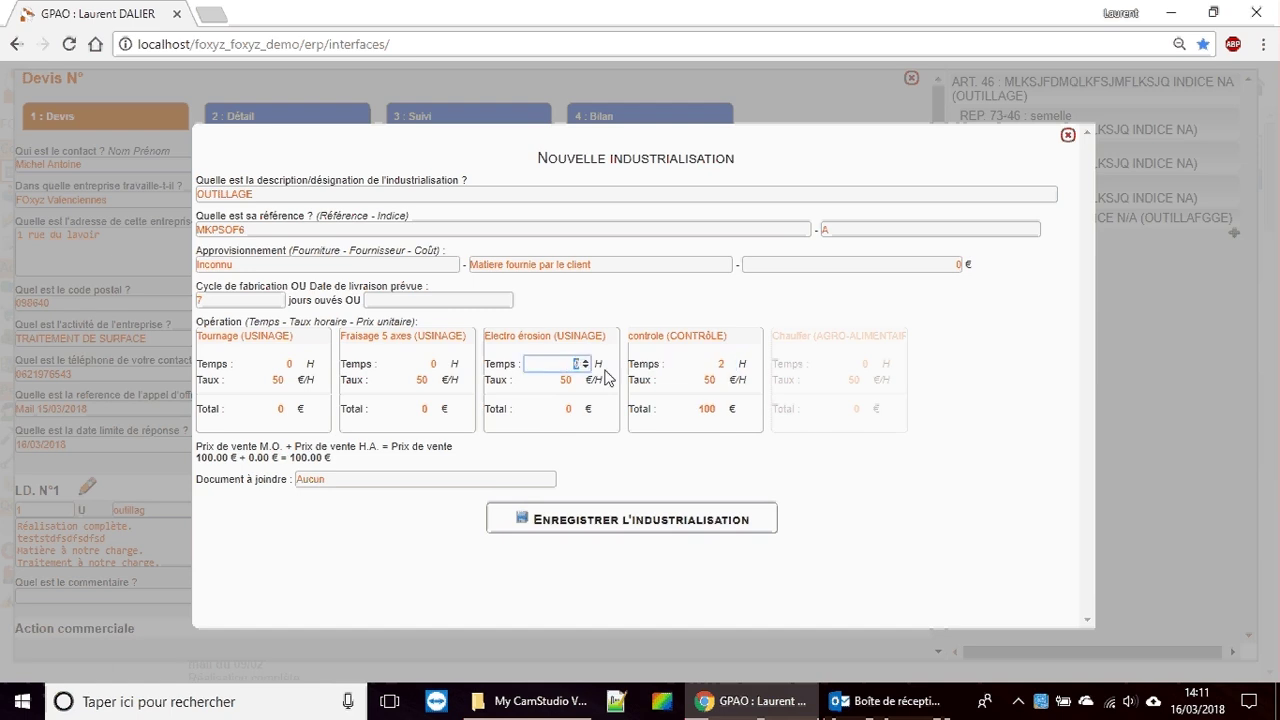
type("7")
left_click(452, 364)
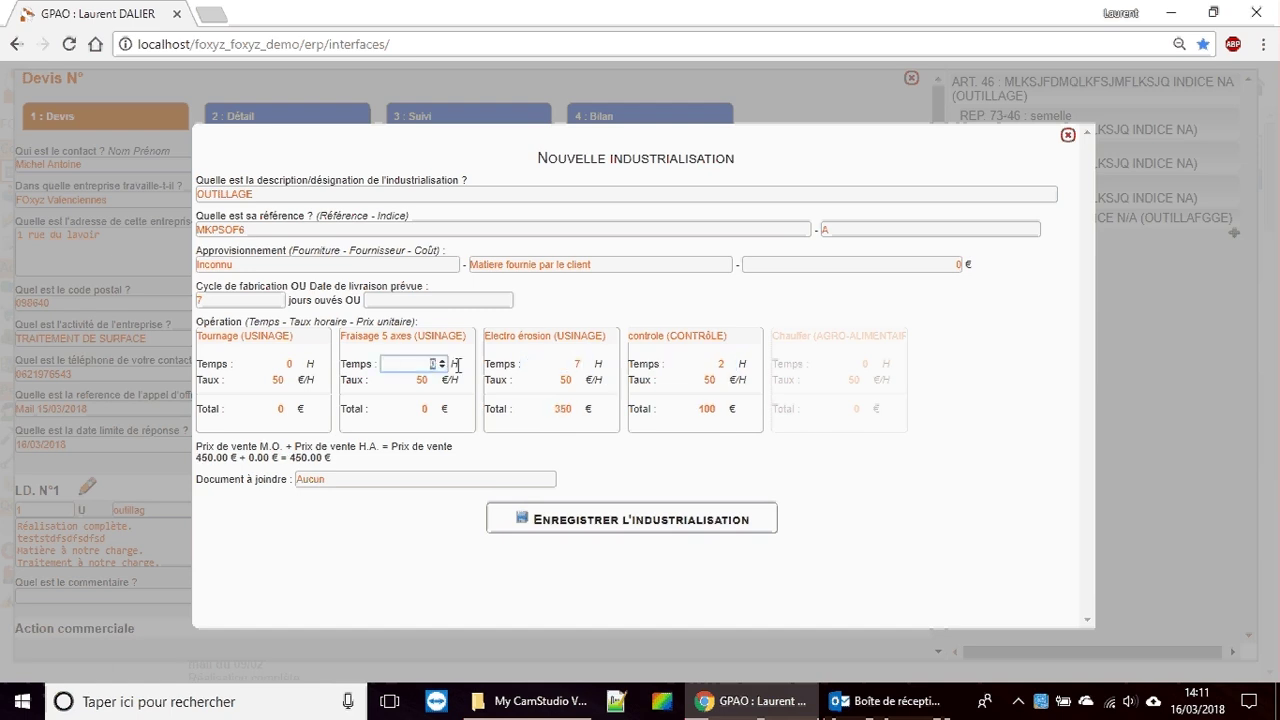
type("3")
left_click(279, 364)
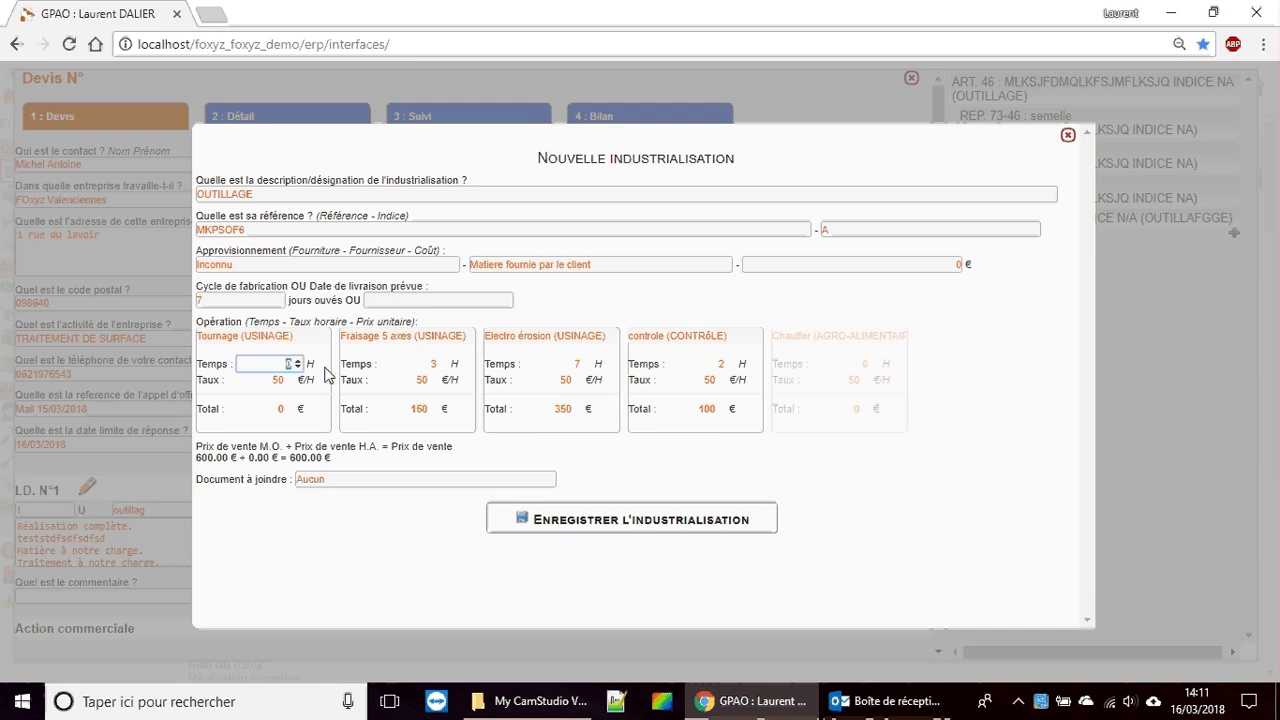
type("1")
left_click(682, 478)
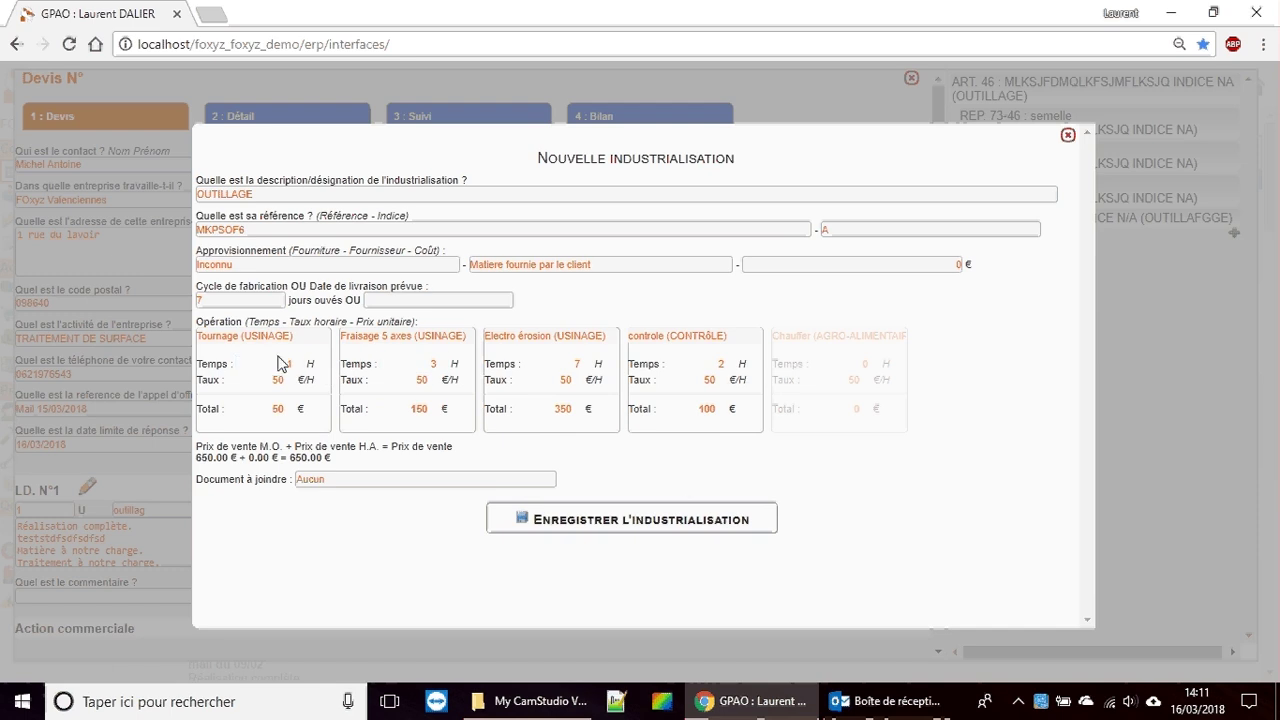
Step: Attach a Plan document and save the industrialisation
left_click(338, 482)
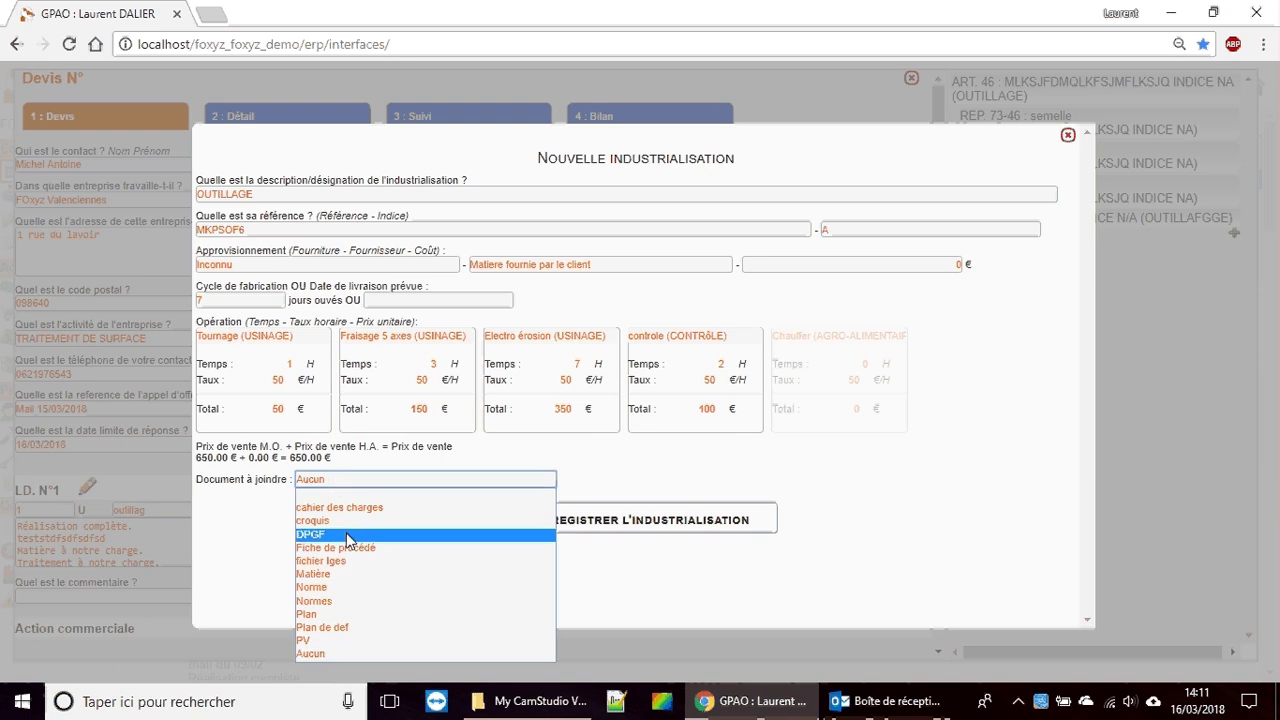
left_click(341, 616)
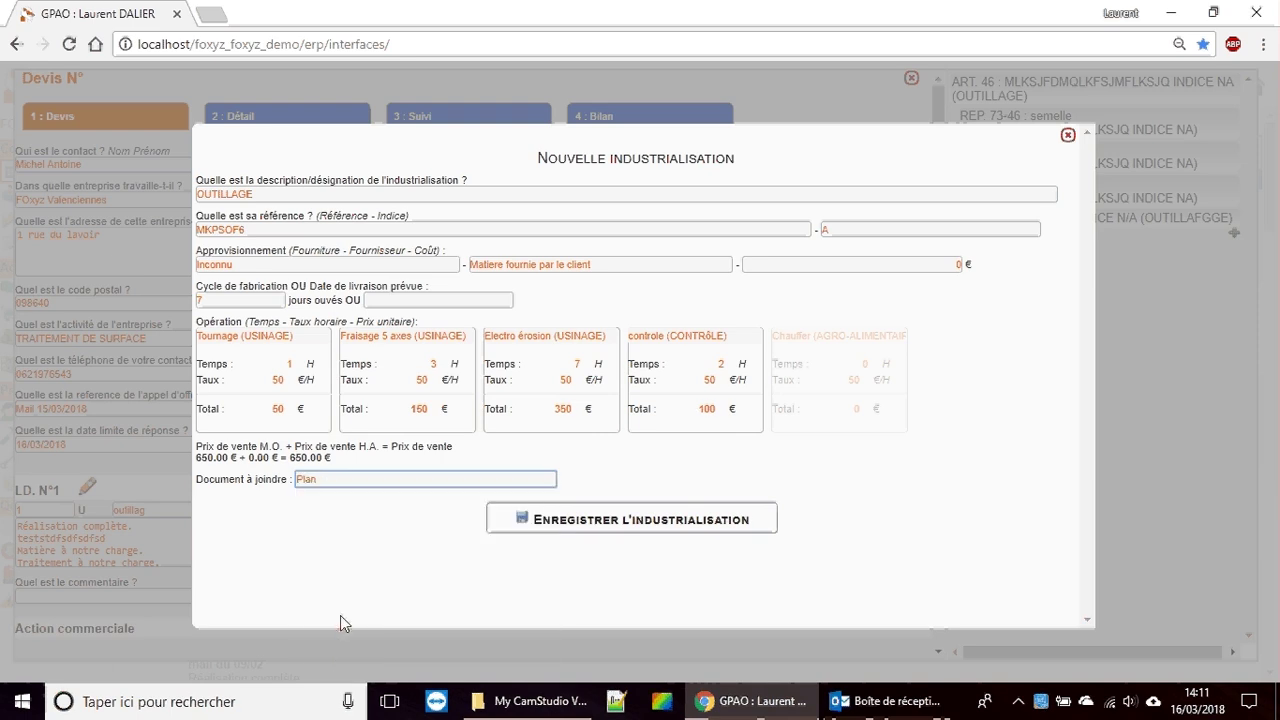
left_click(605, 520)
Step: Attach increment_4.png to the document and save the transfer
scroll(395, 266, "down", 3)
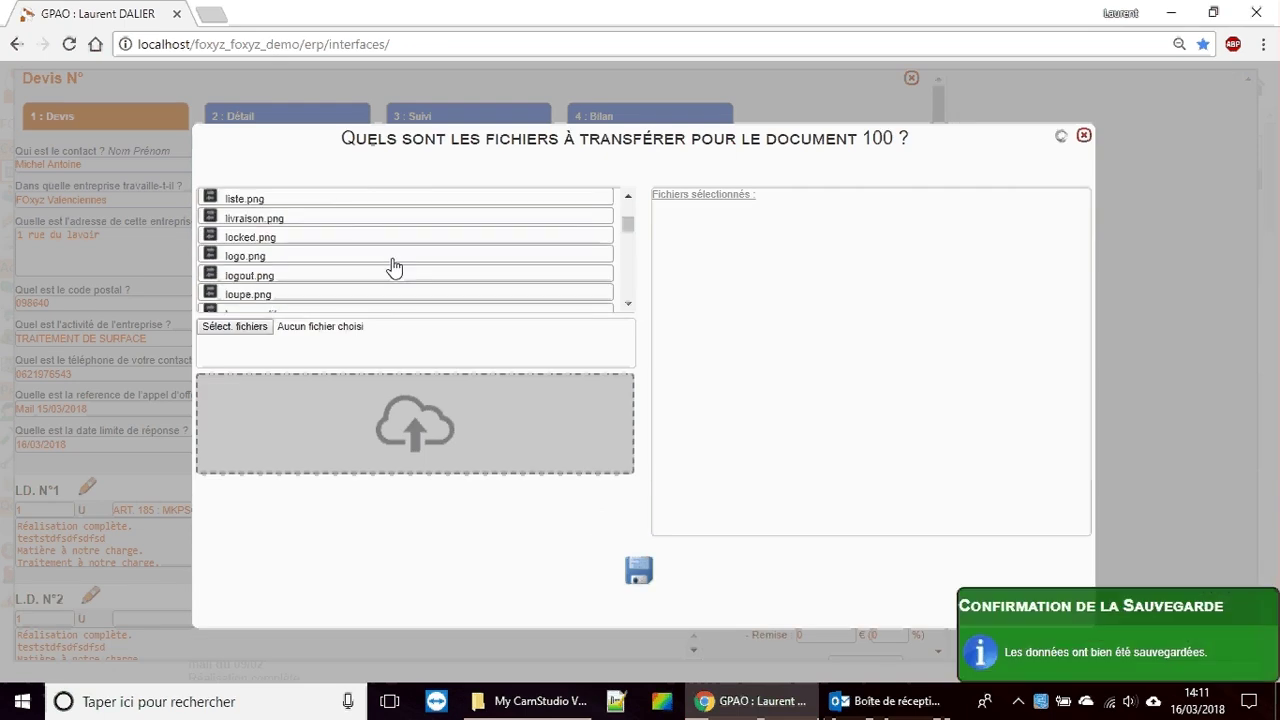
scroll(395, 266, "down", 2)
scroll(386, 286, "up", 6)
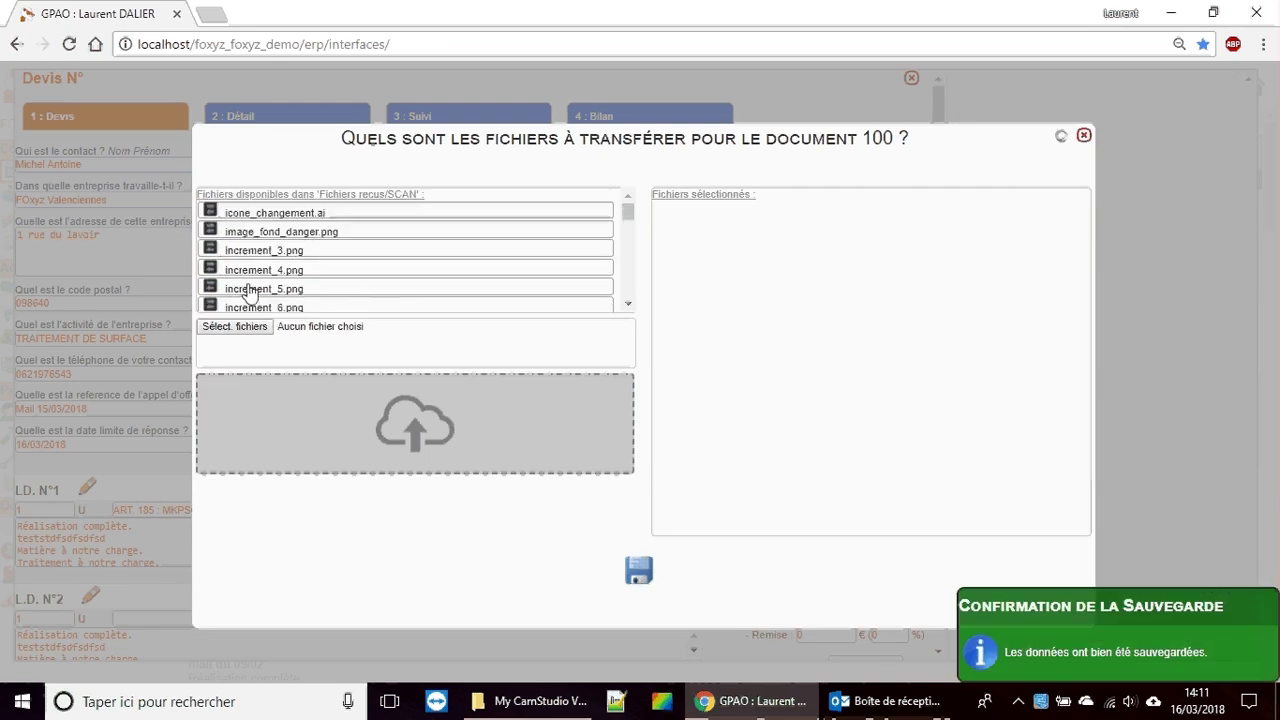
left_click(210, 274)
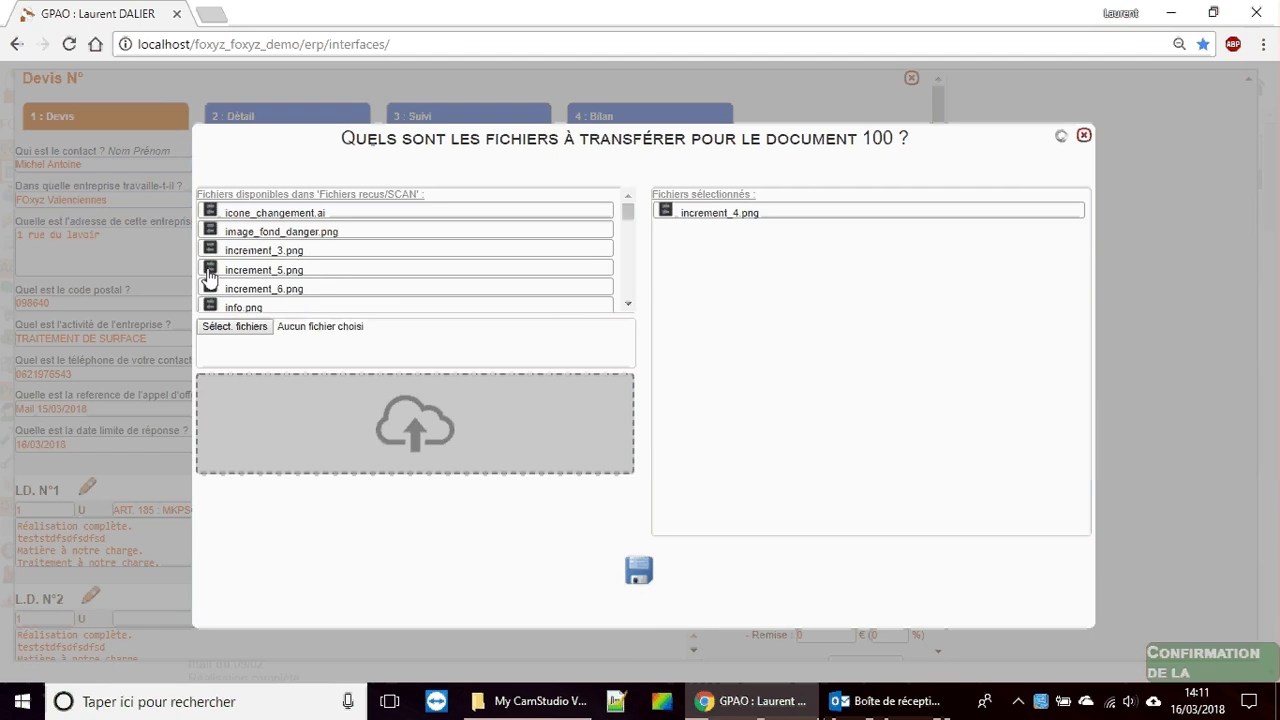
left_click(641, 573)
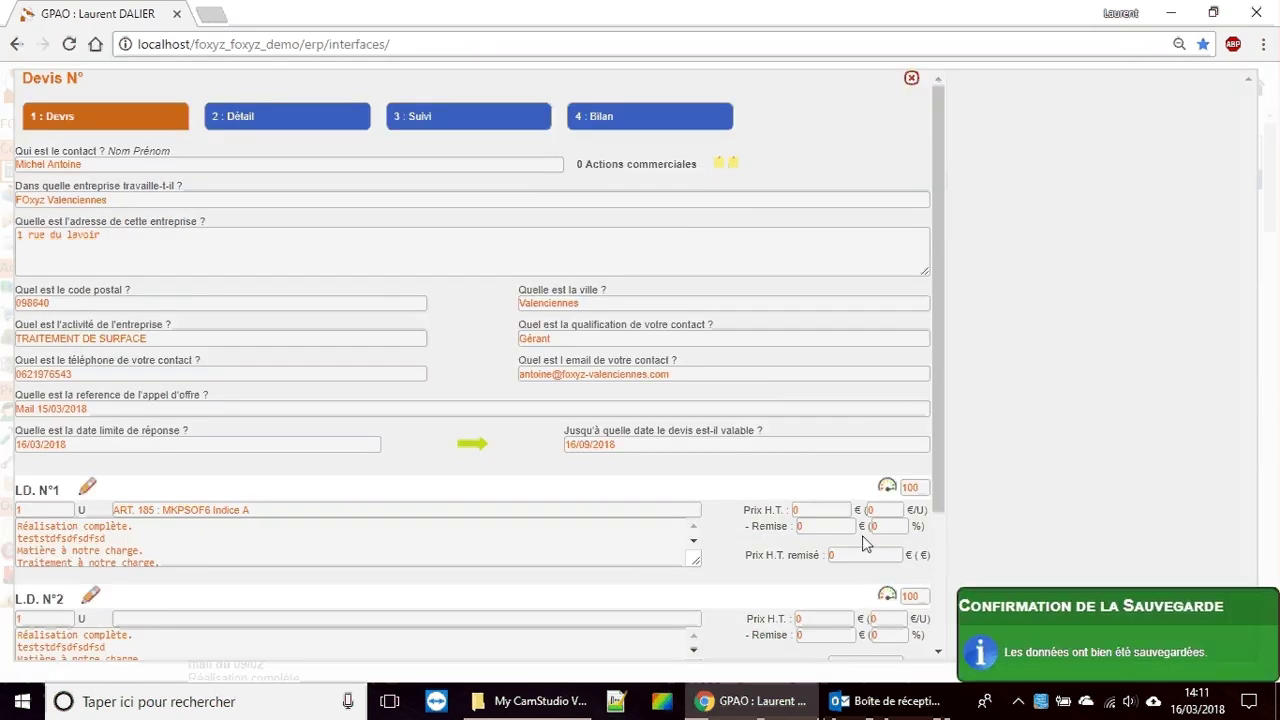
scroll(626, 580, "down", 5)
Step: Save the quote and generate the Devis commercial simplifié PDF for Devis 64, showing 650,000 €
left_click(572, 620)
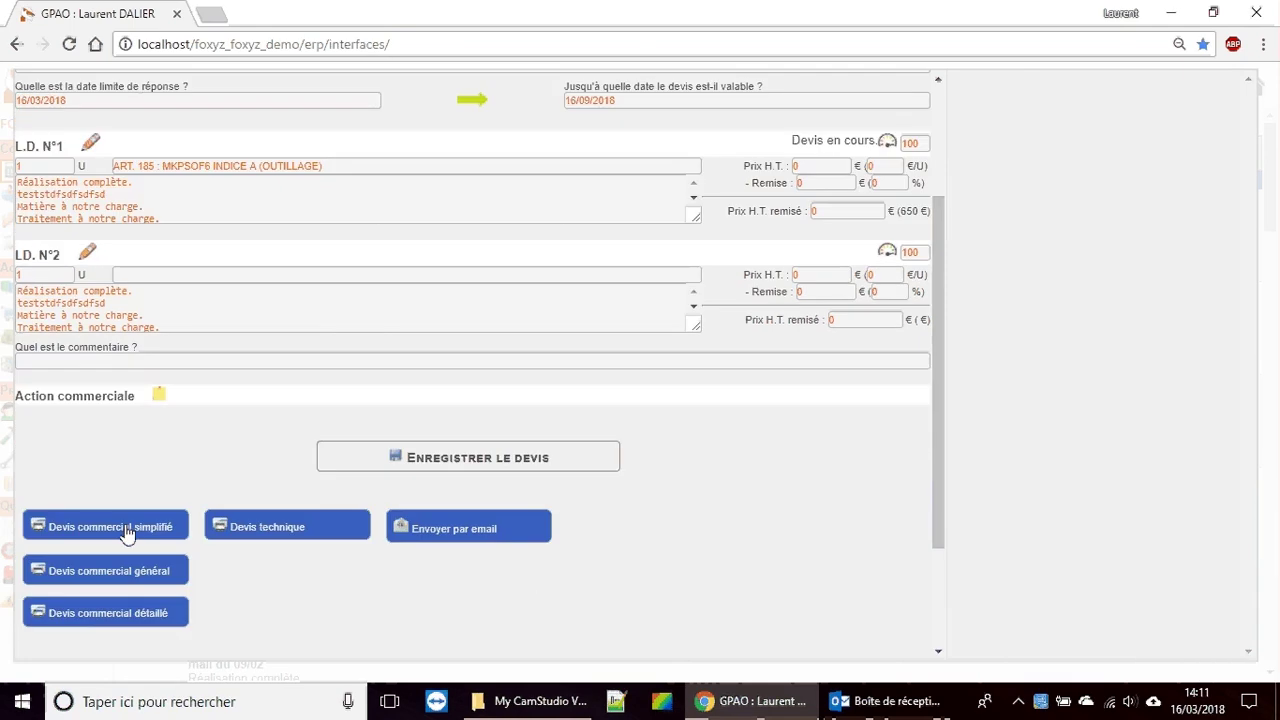
left_click(129, 529)
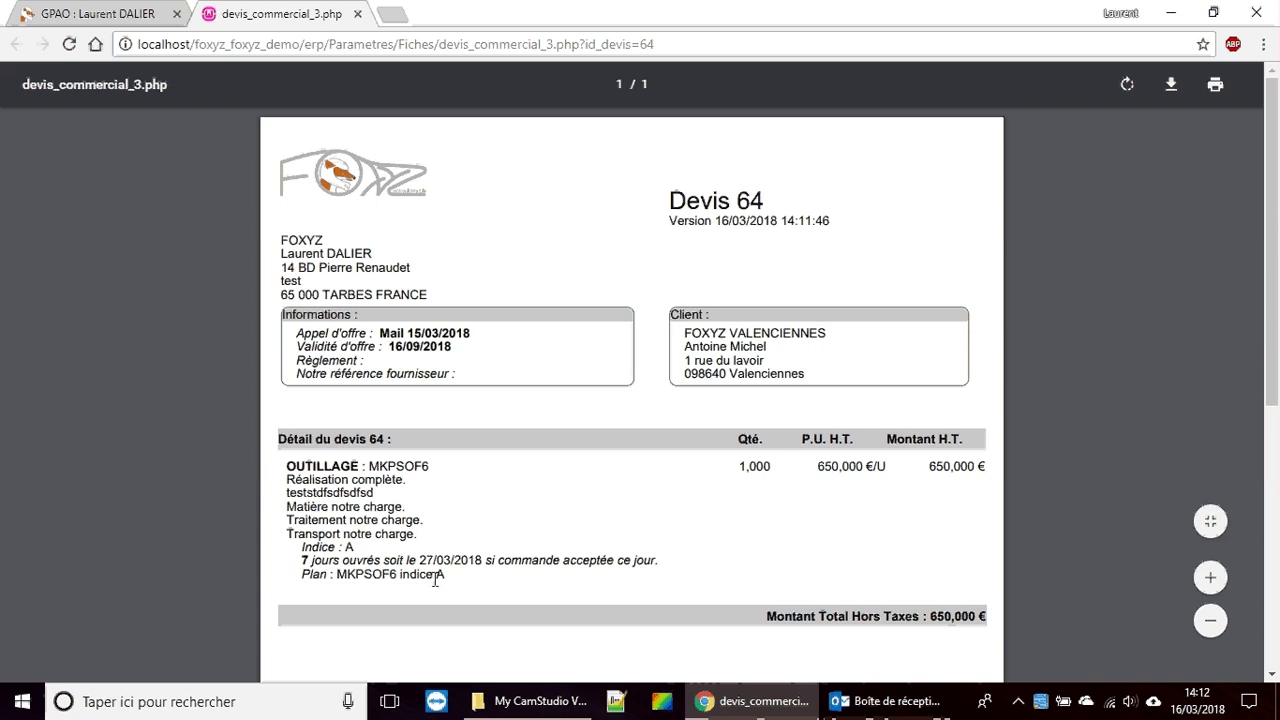
scroll(968, 529, "down", 1)
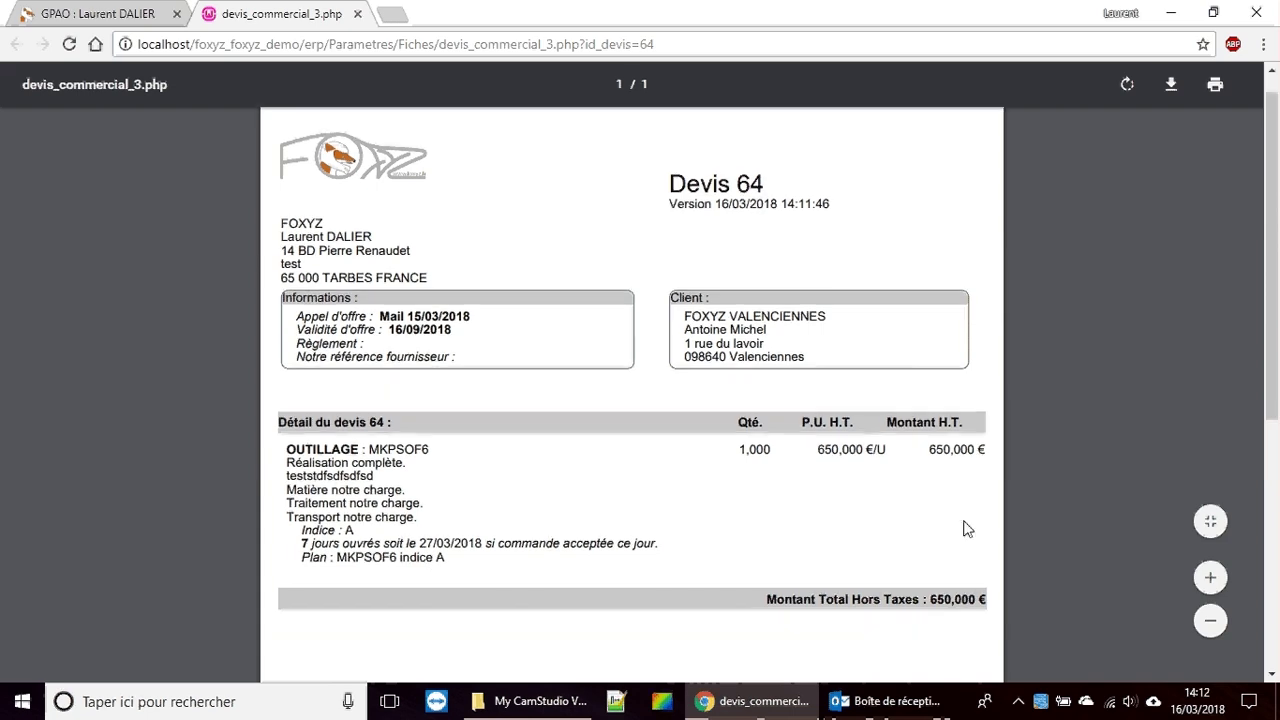
scroll(966, 526, "down", 1)
scroll(655, 385, "up", 2)
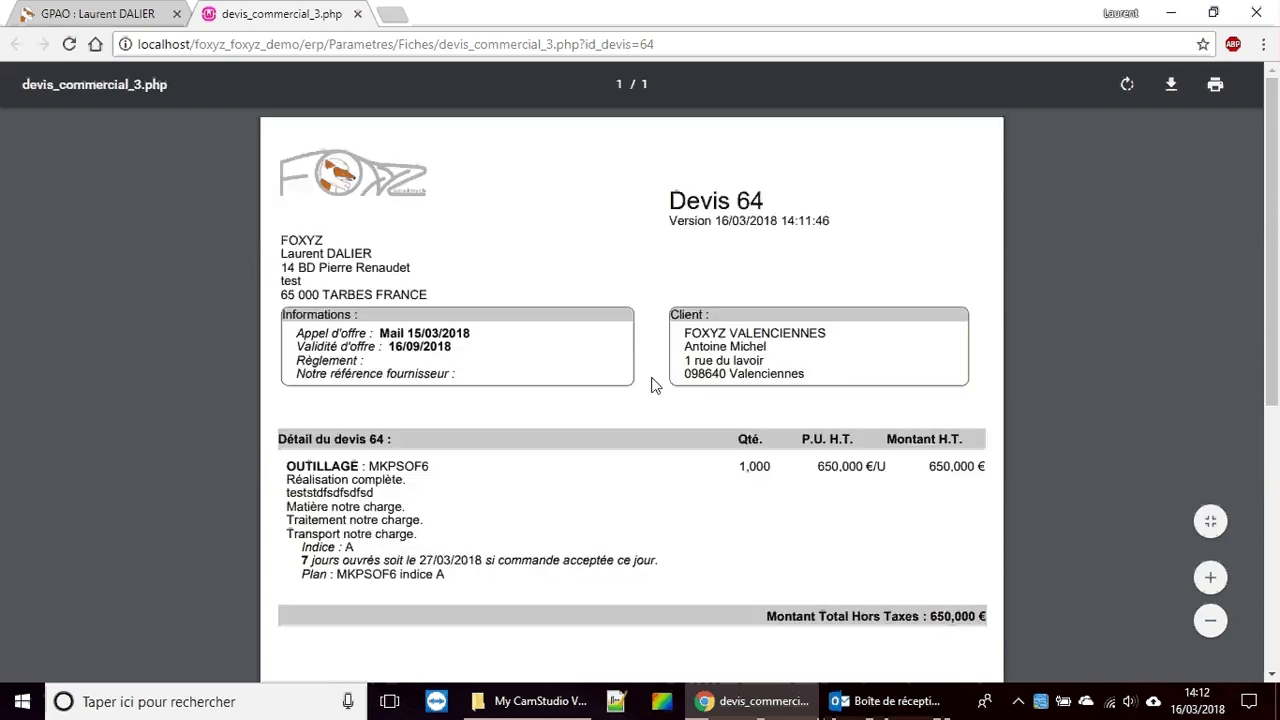
Step: Close the PDF preview and, in the detail view, add a copper electrode found via 'cuilvre' as a supply
left_click(359, 15)
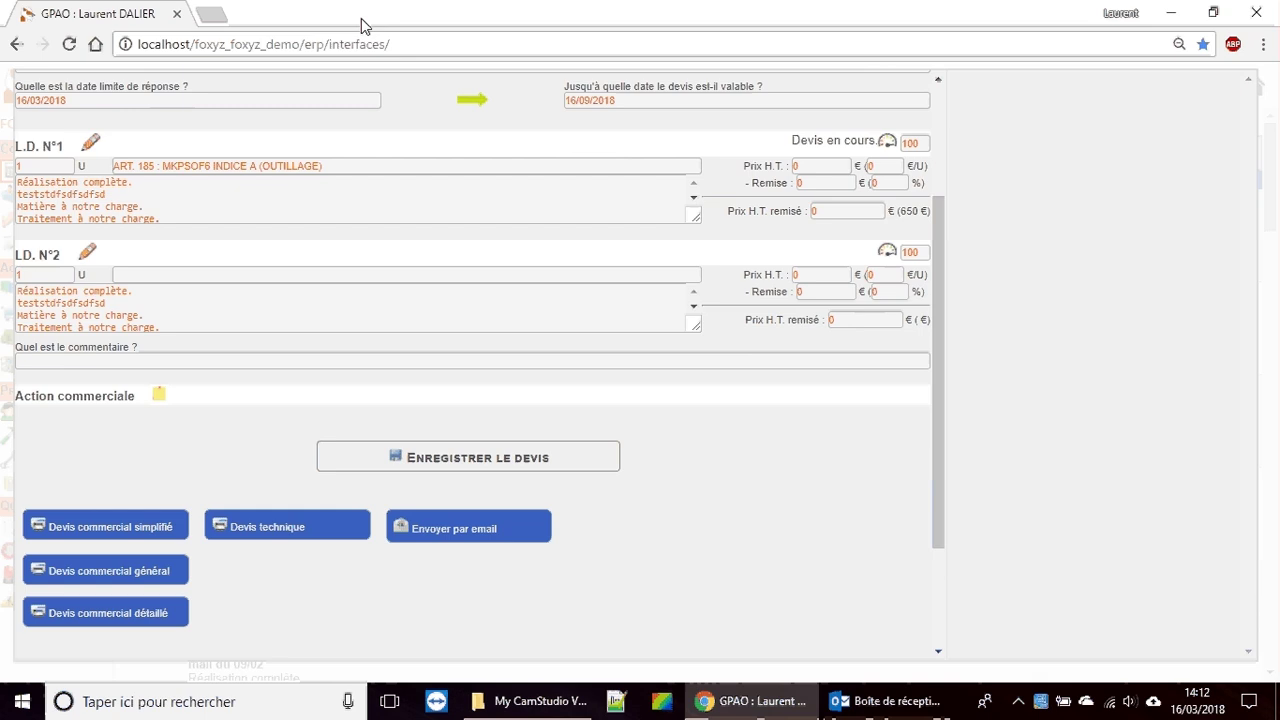
scroll(345, 280, "up", 2)
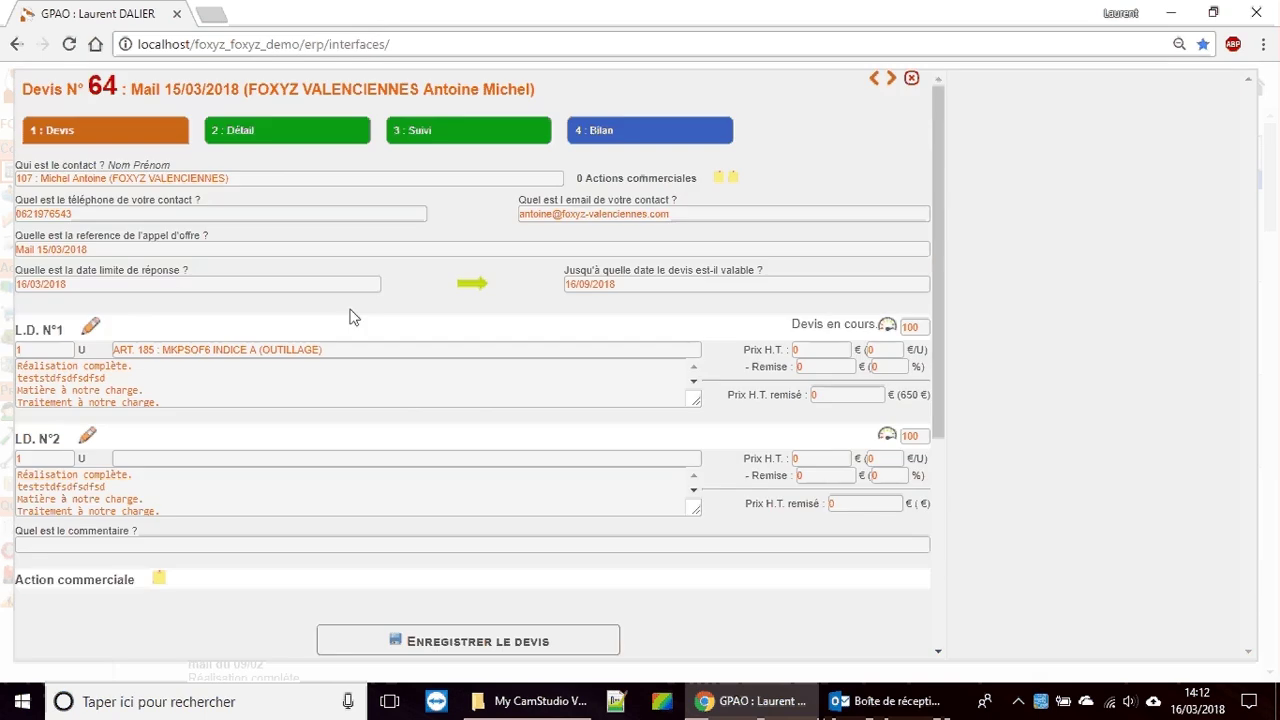
left_click(258, 141)
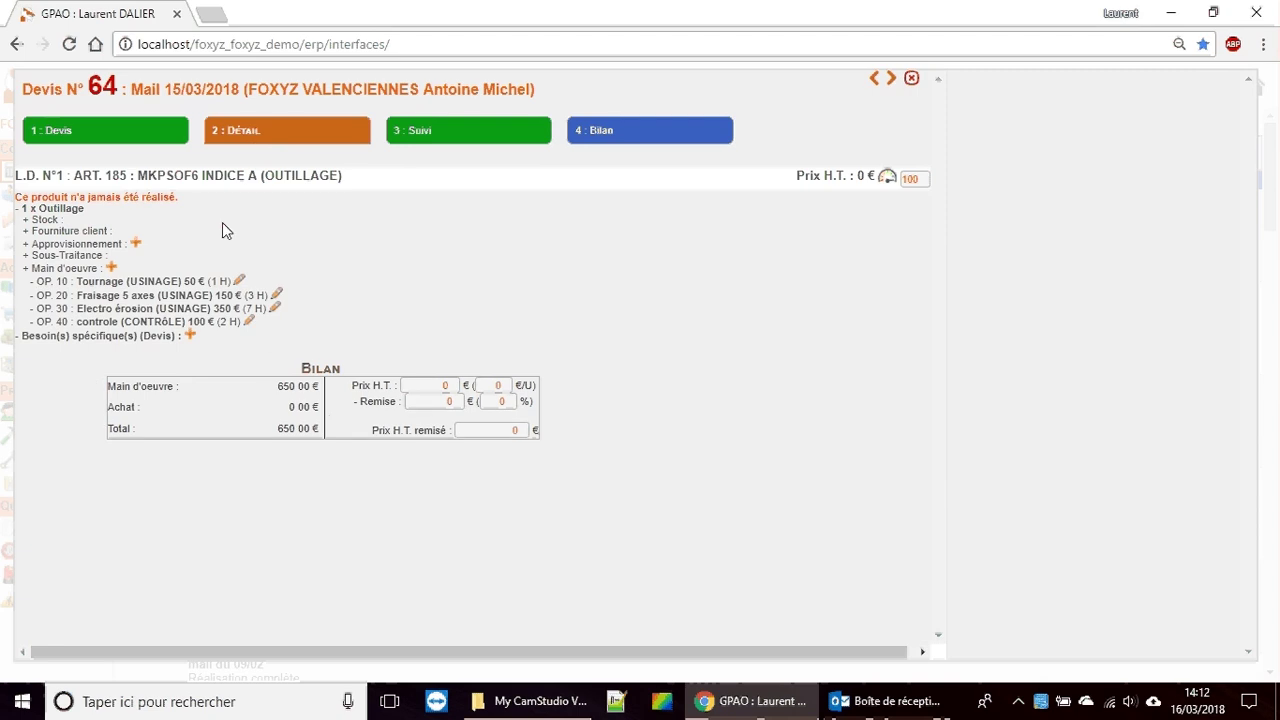
left_click(137, 246)
type("cuil")
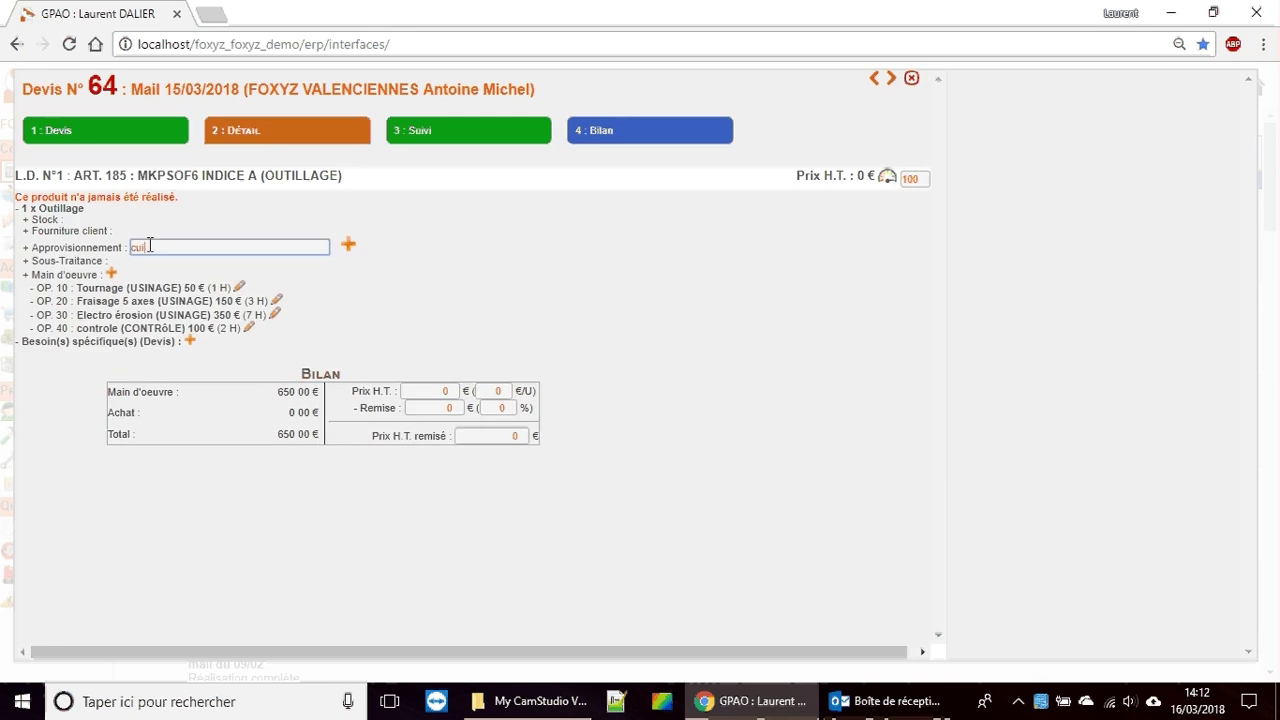
type("vre / Cuivi")
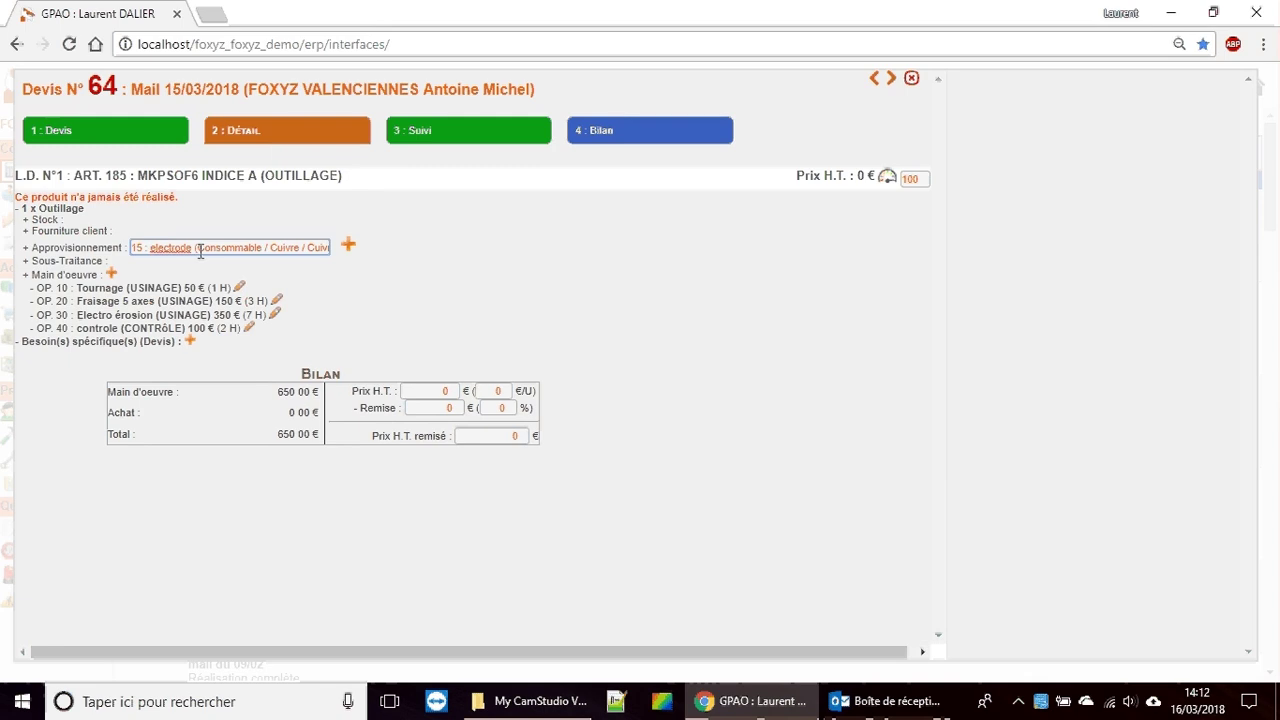
left_click(349, 247)
Step: Tie the electrode to phase OP. 30 Electro érosion with quantity 1 and save it
left_click(1034, 165)
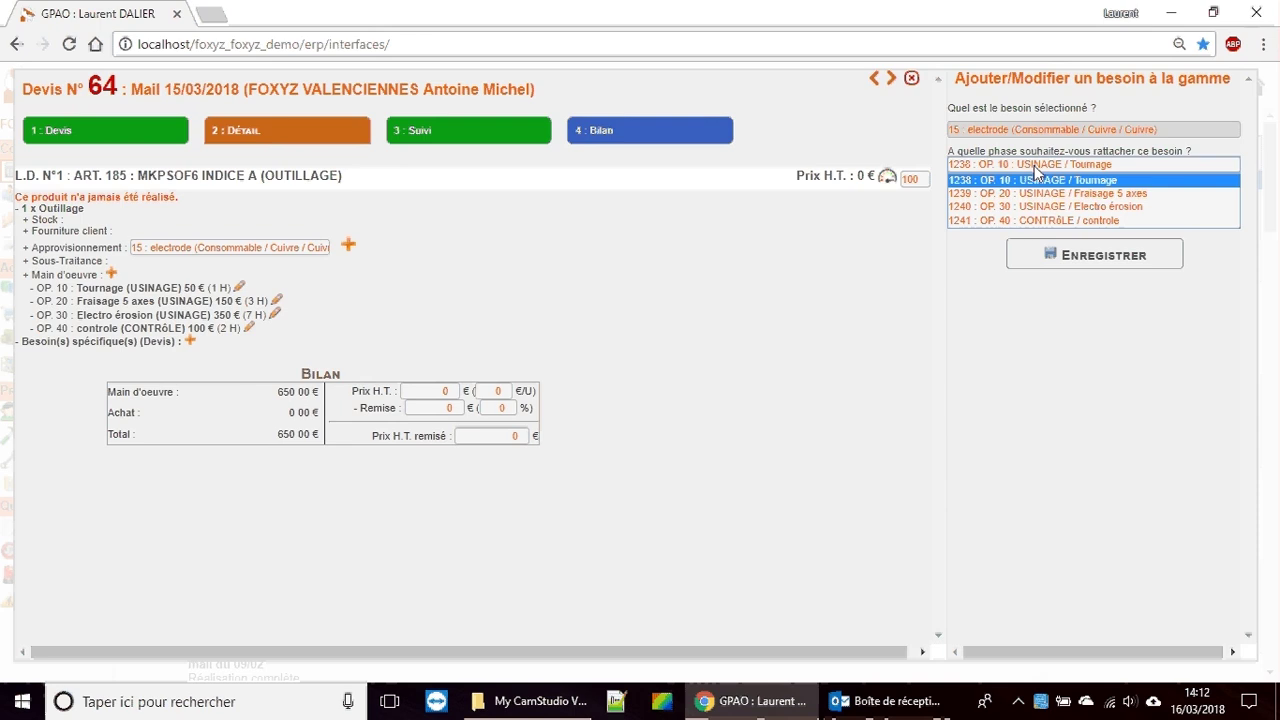
left_click(1040, 206)
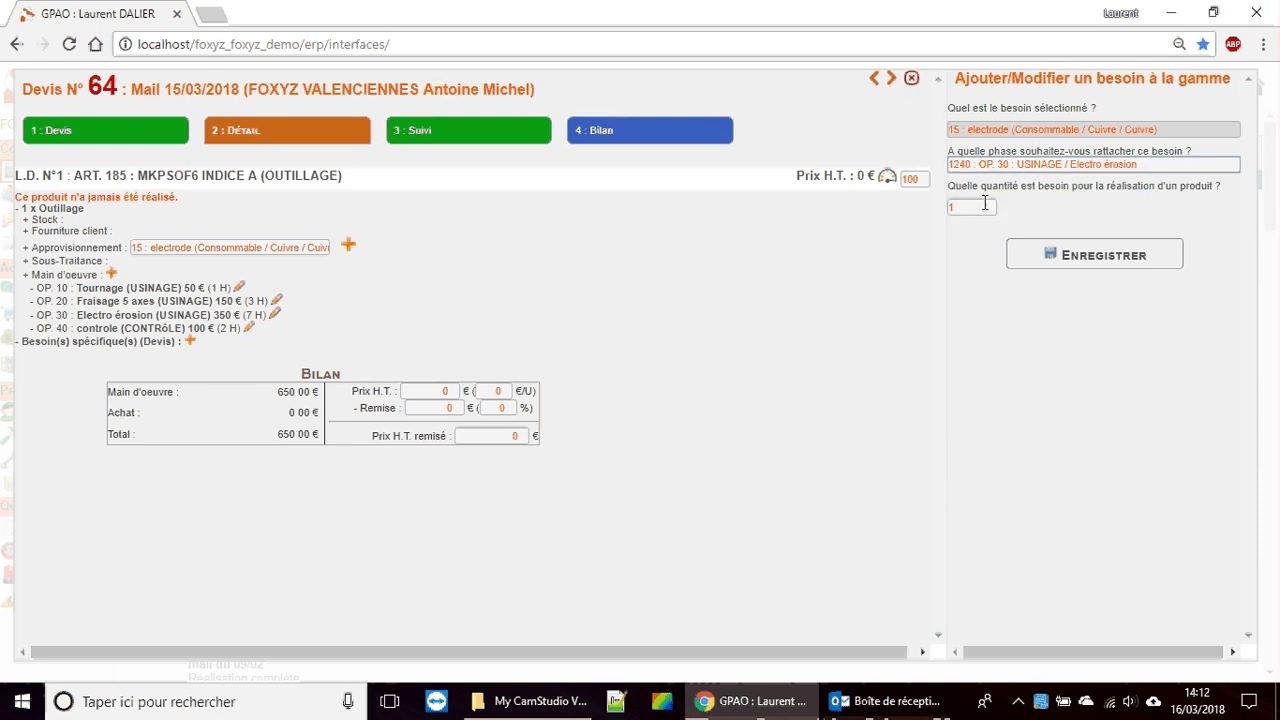
left_click(979, 207)
left_click(1066, 256)
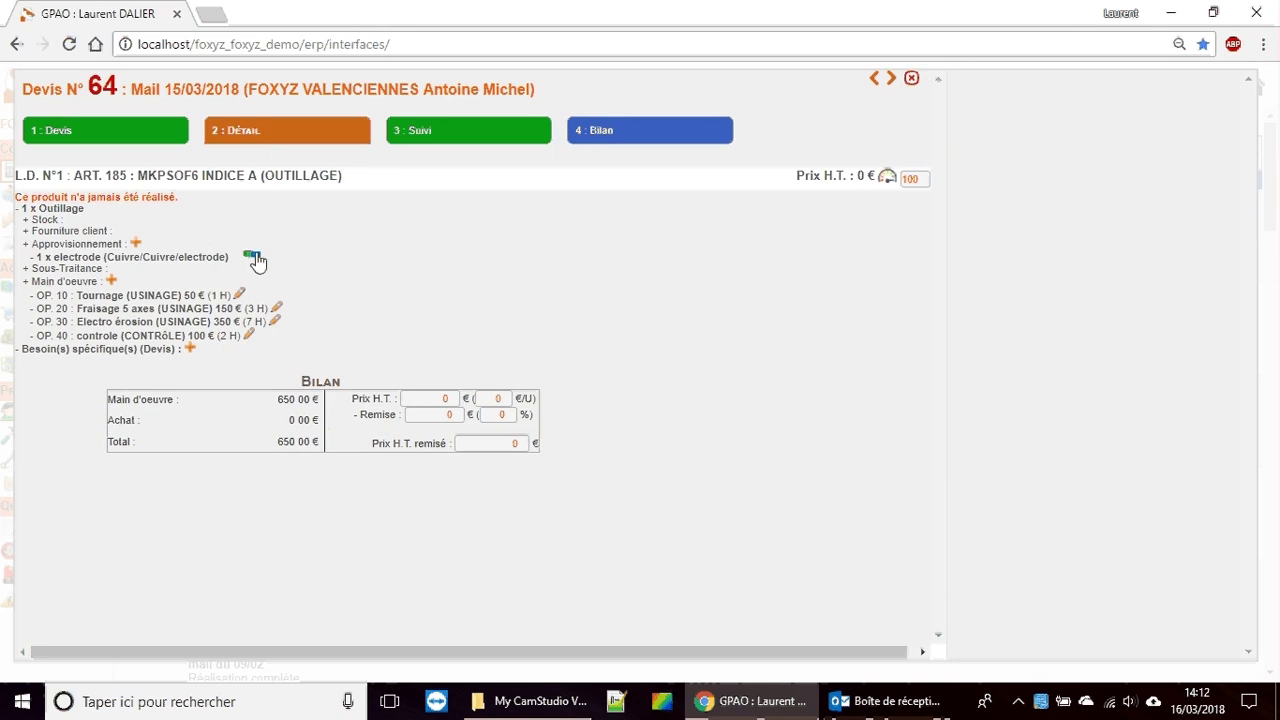
left_click(253, 256)
Step: Consult suppliers AAAA and DARTY FRANCE for the electrode, creating Consultations 102 and 103
left_click(1005, 130)
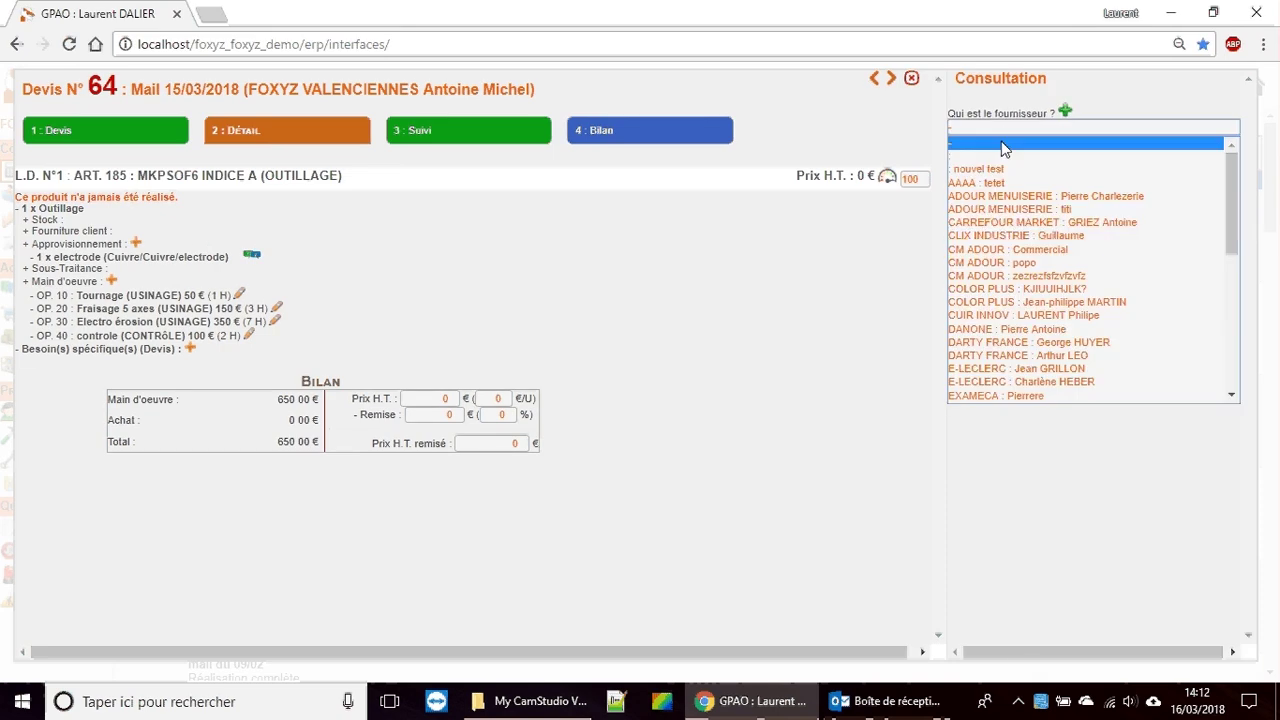
left_click(985, 183)
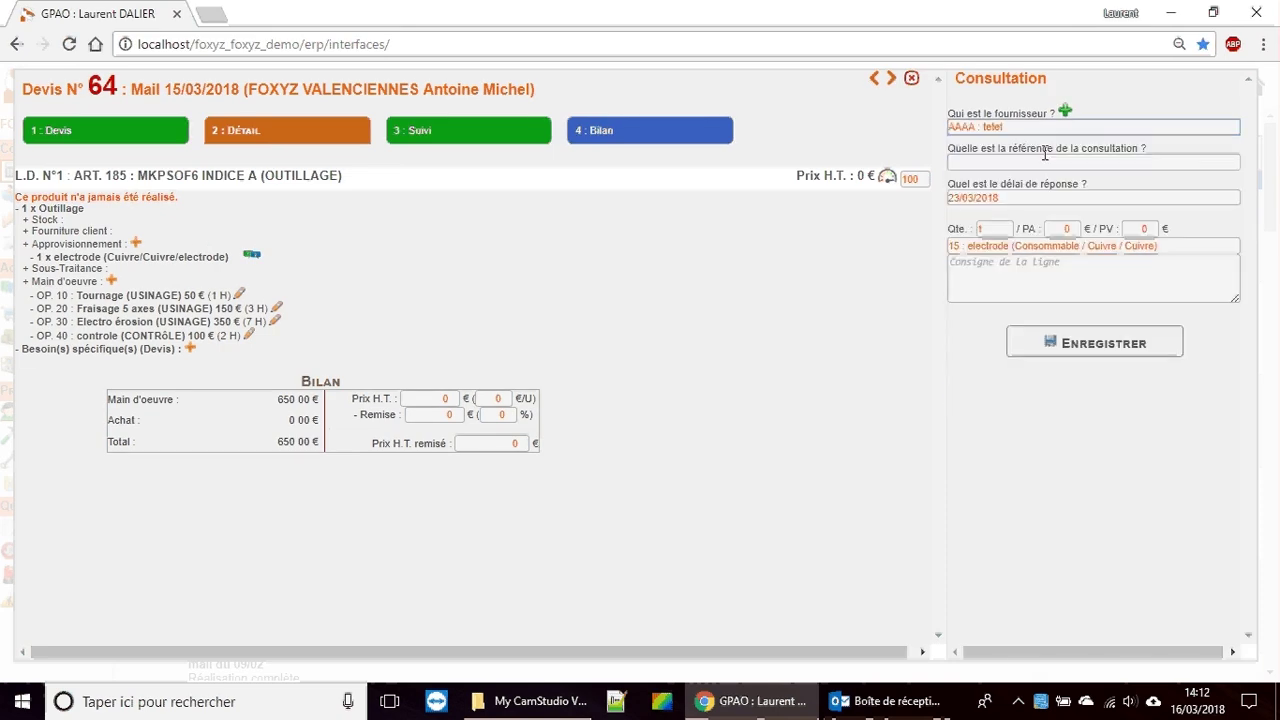
left_click(1061, 143)
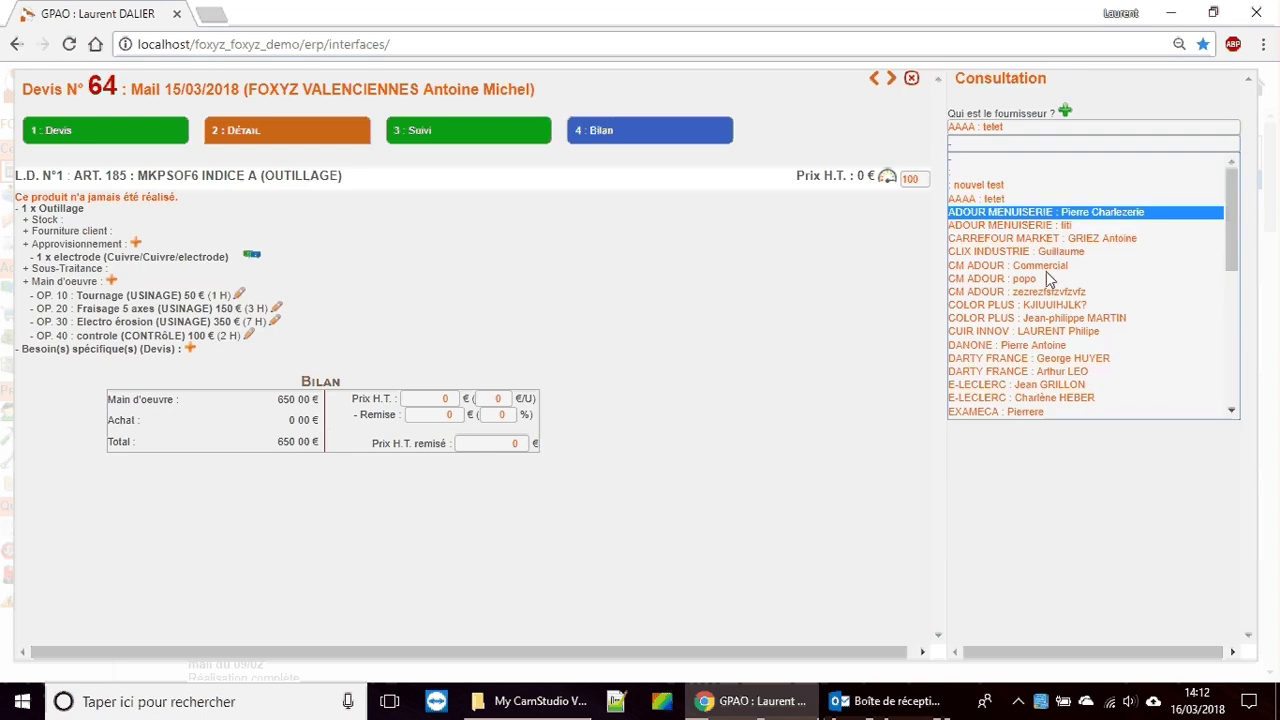
left_click(1047, 358)
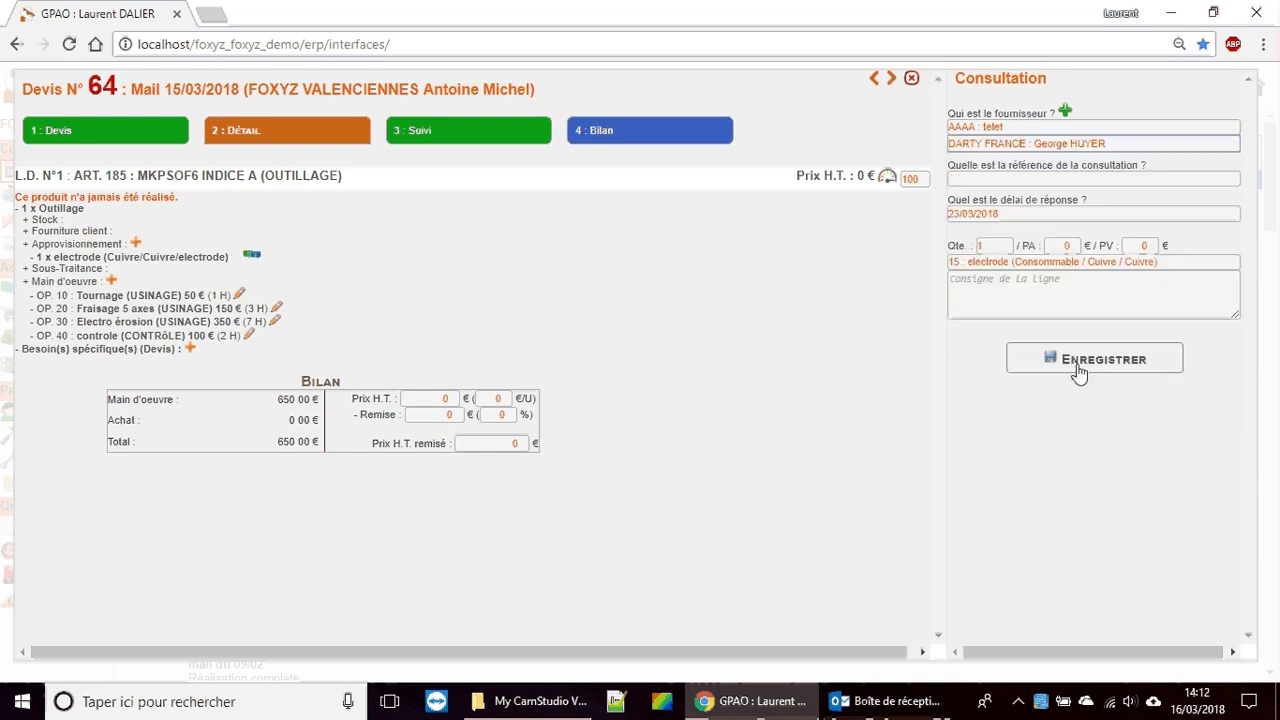
left_click(1078, 368)
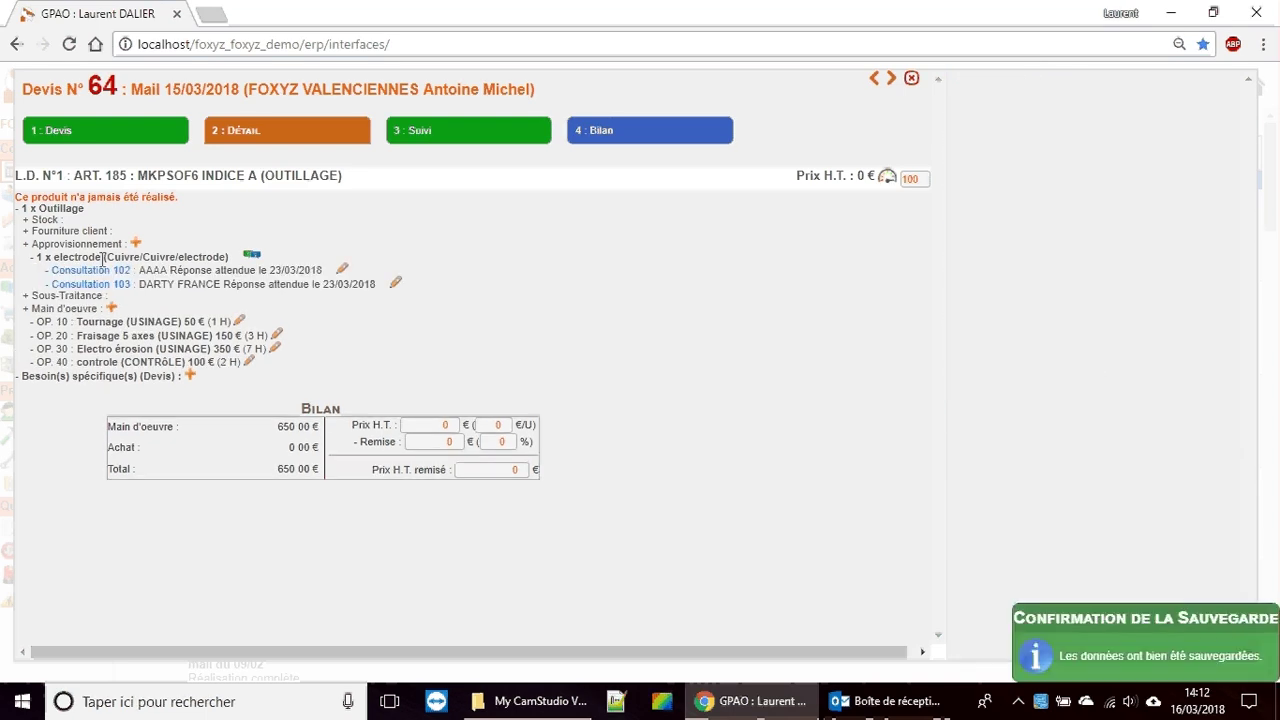
Step: Price Consultation 102 at 200 + 20 purchase and 300 + 30 sale, save, and reopen to verify
left_click(342, 273)
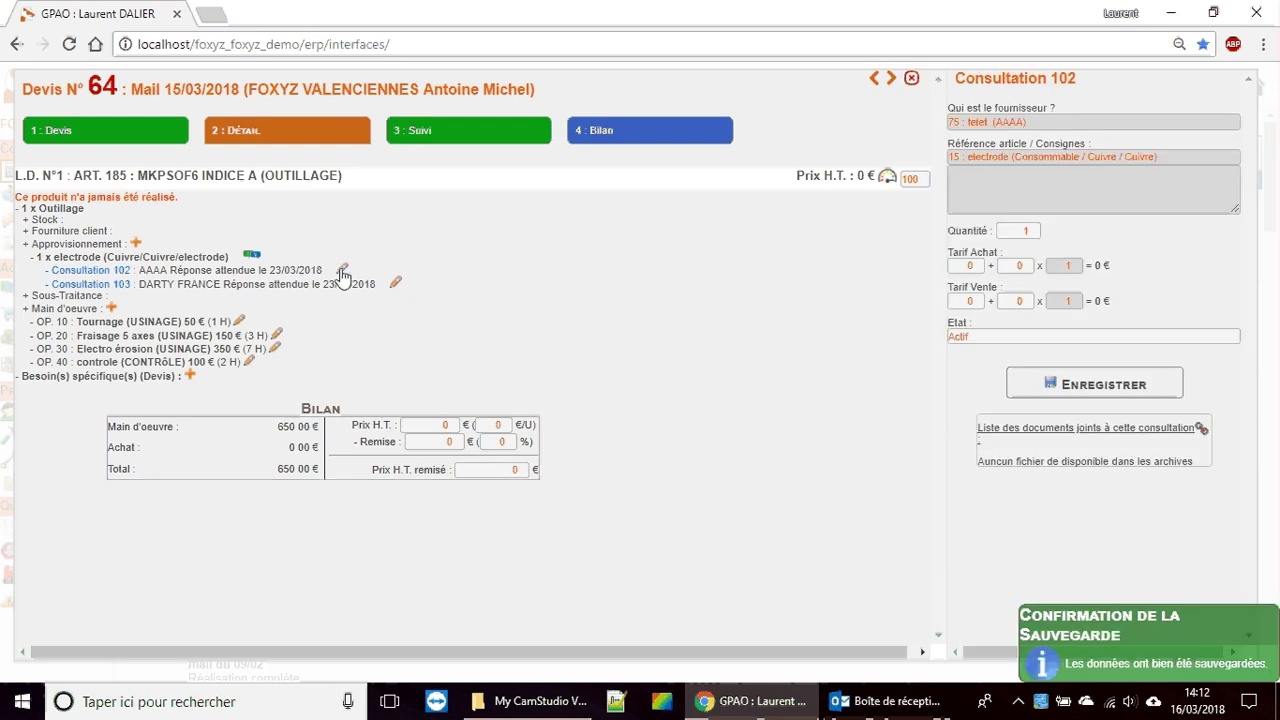
left_click(965, 265)
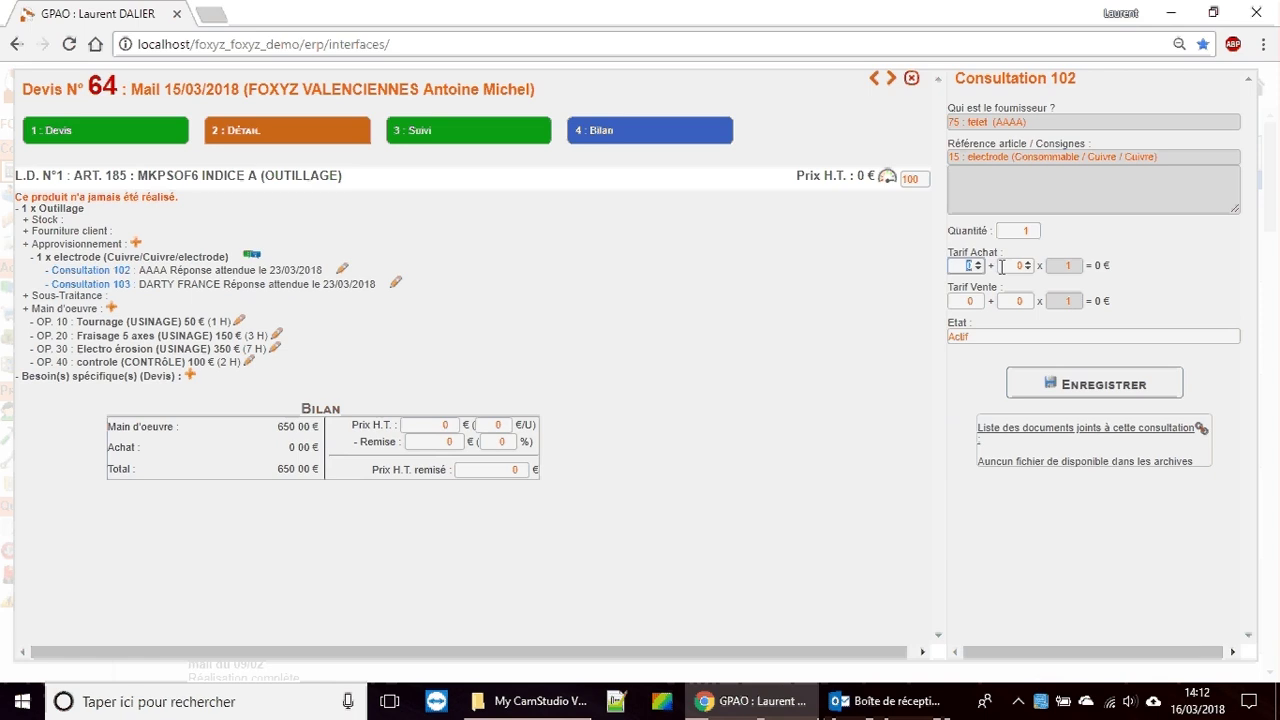
type("200")
left_click(1014, 267)
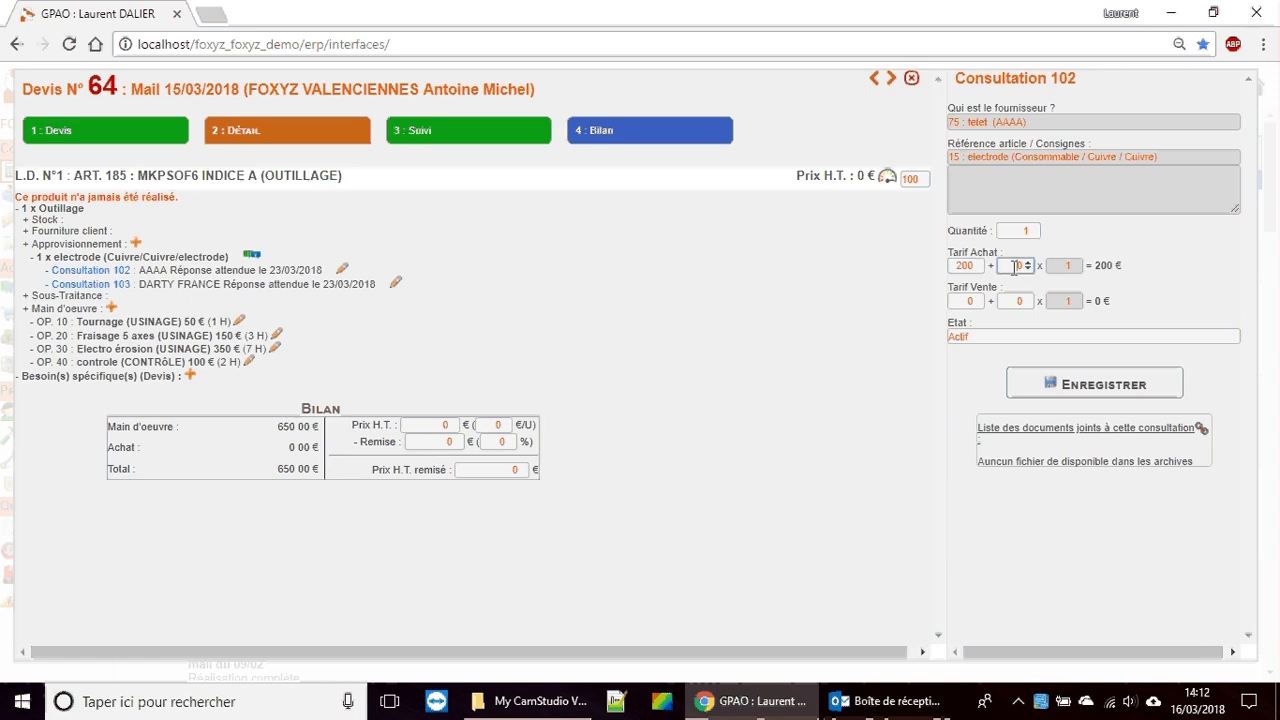
type("20")
left_click(964, 301)
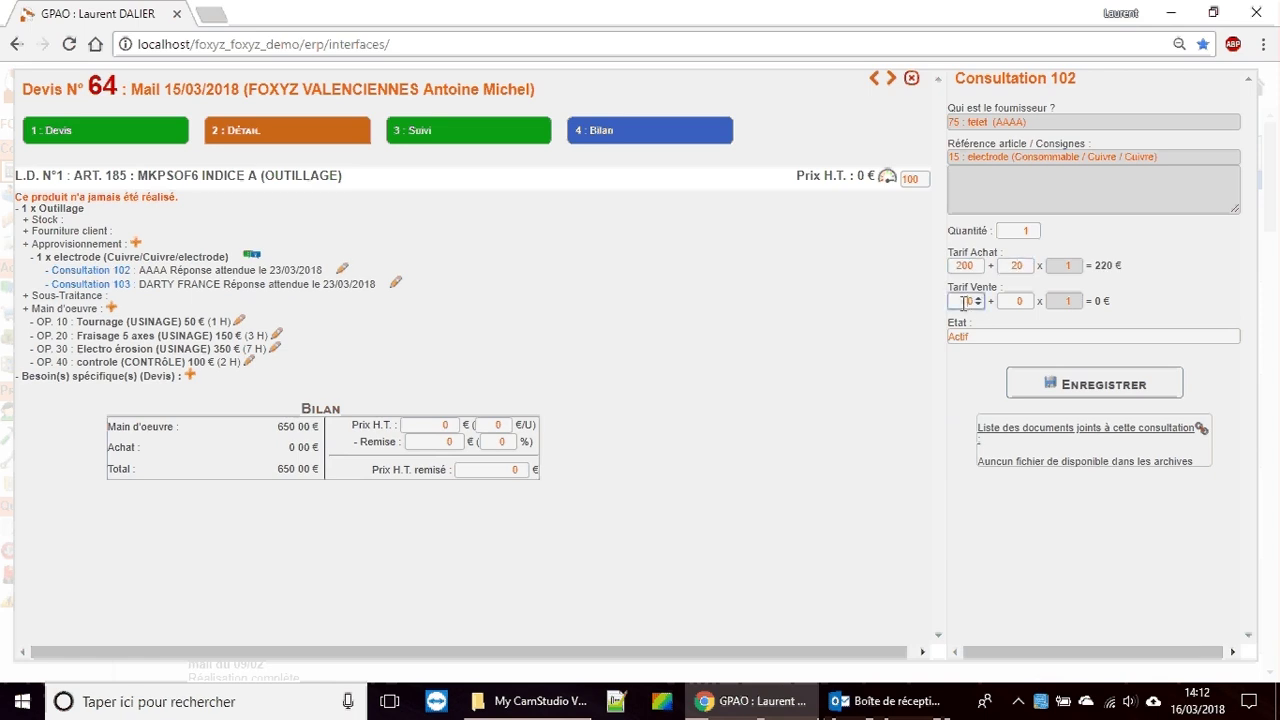
type("300")
left_click(1013, 301)
type("30")
left_click(1085, 396)
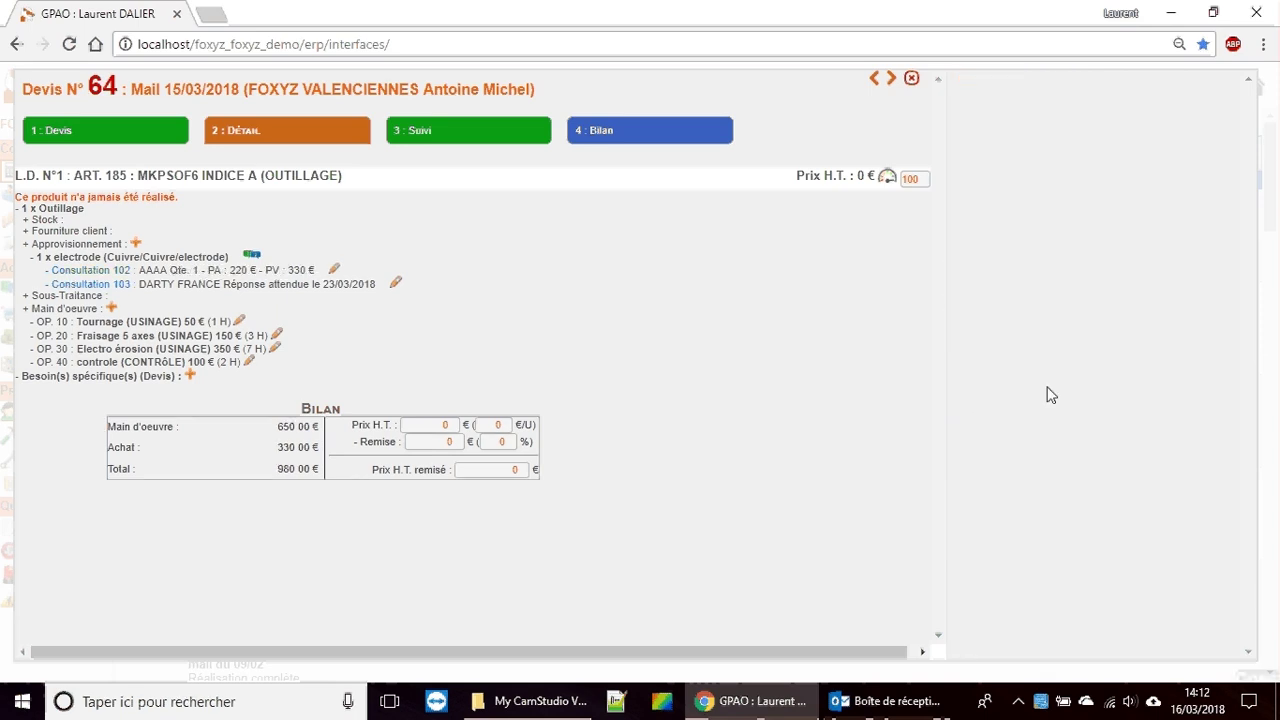
left_click(334, 269)
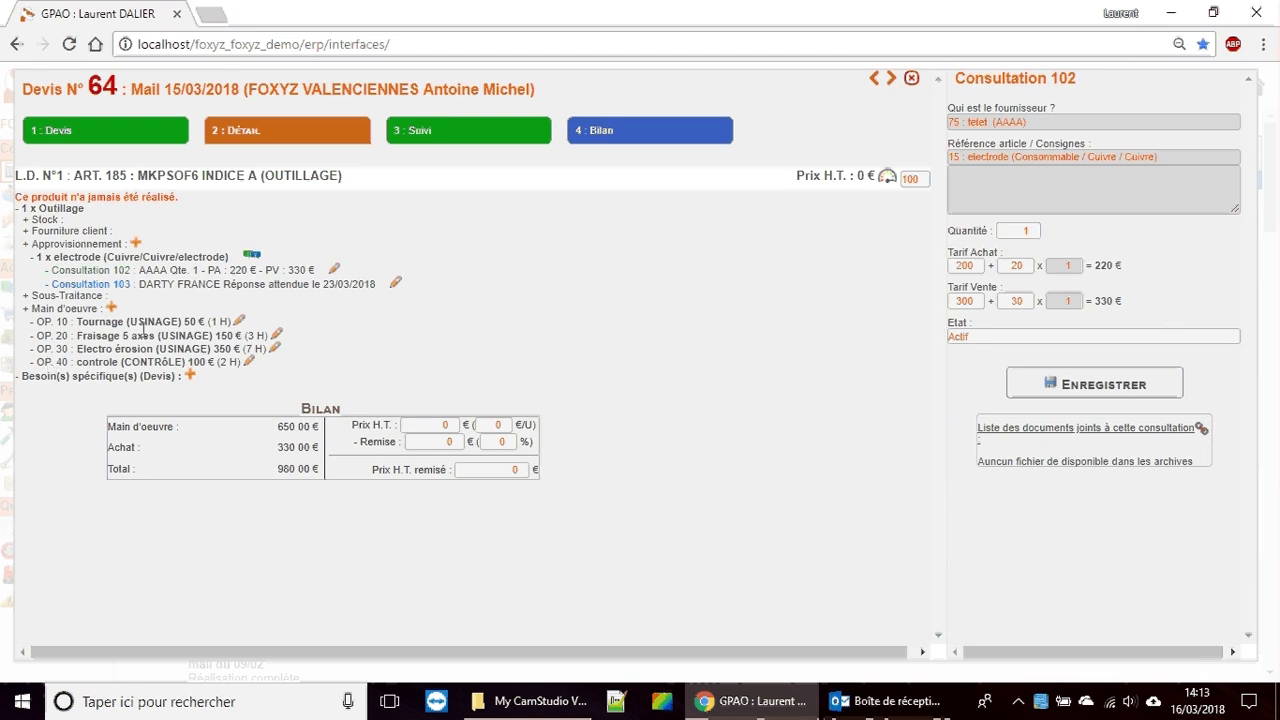
Step: Add a labour phase with trade 14 CONTRÔLE / controle, setup time 3 and unit time 5
left_click(112, 309)
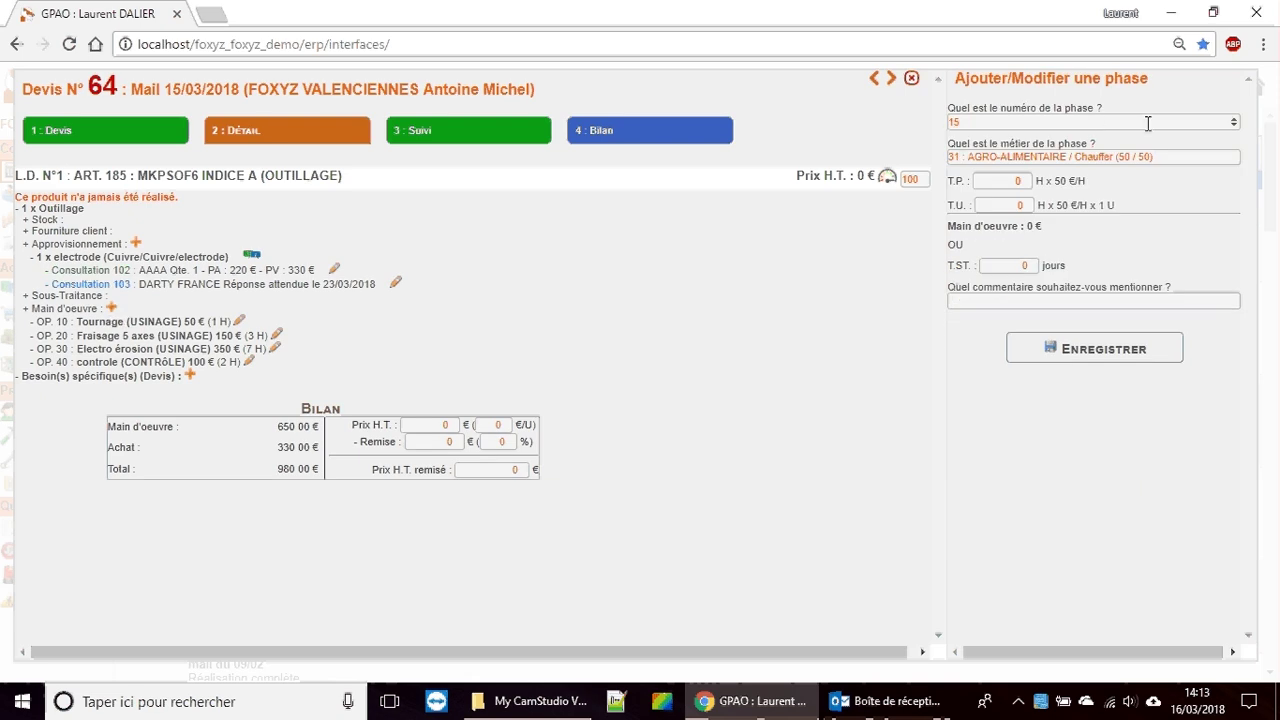
left_click(1070, 158)
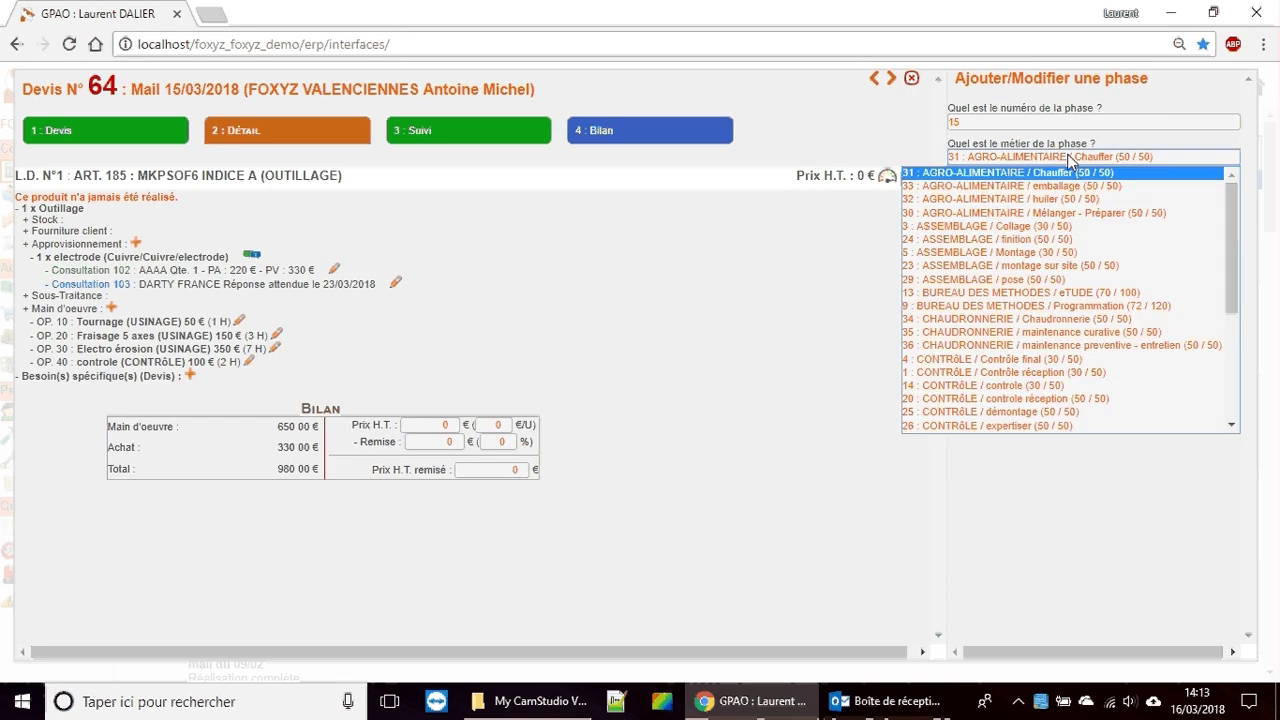
left_click(1029, 386)
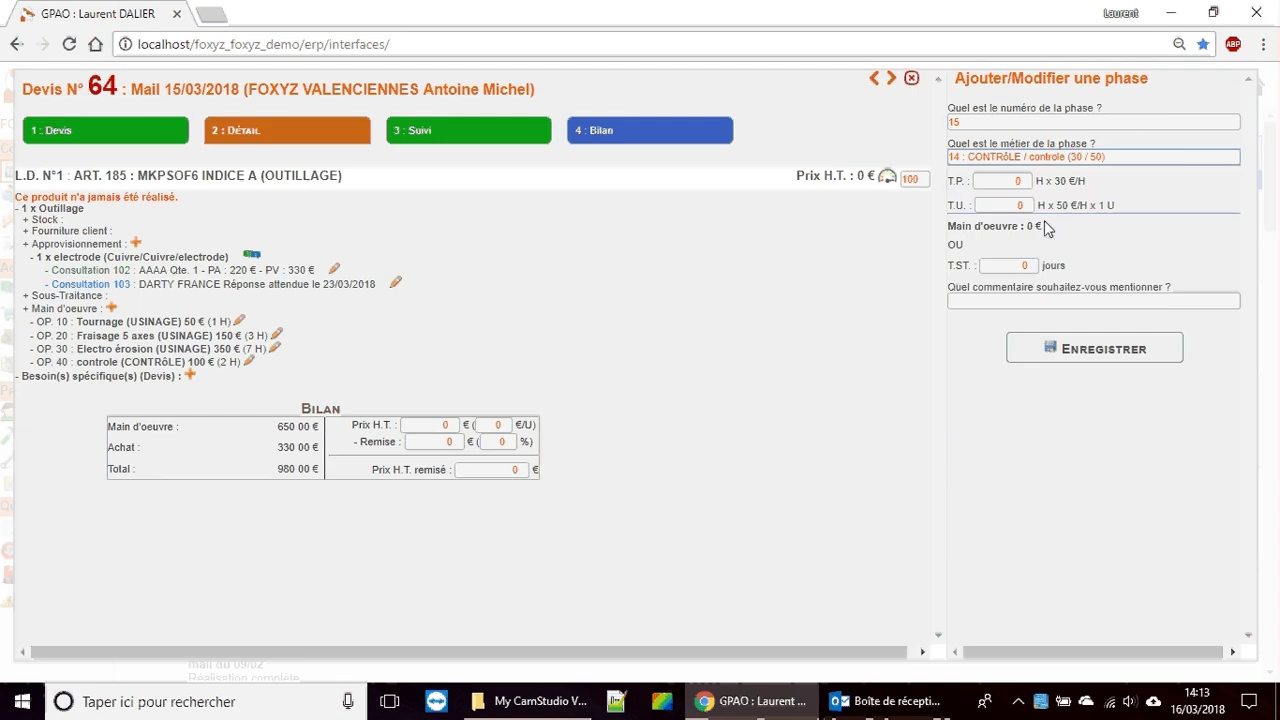
left_click(1010, 181)
type("3")
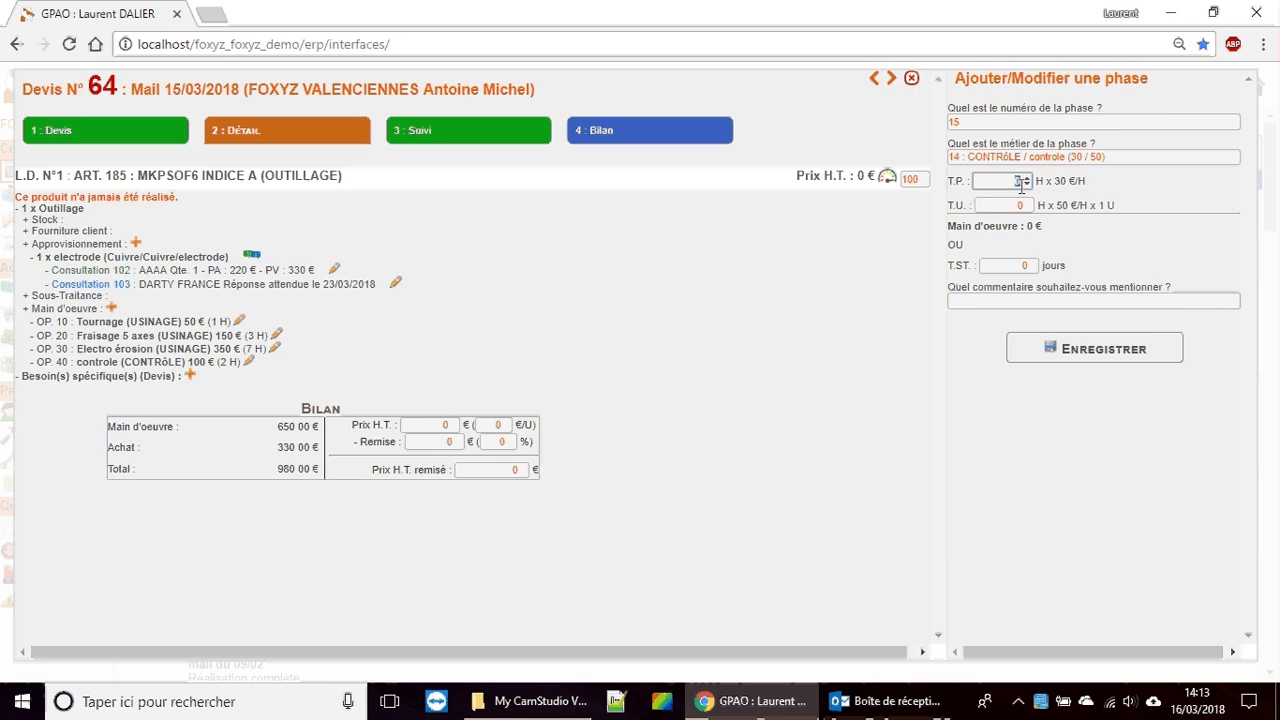
left_click(1010, 203)
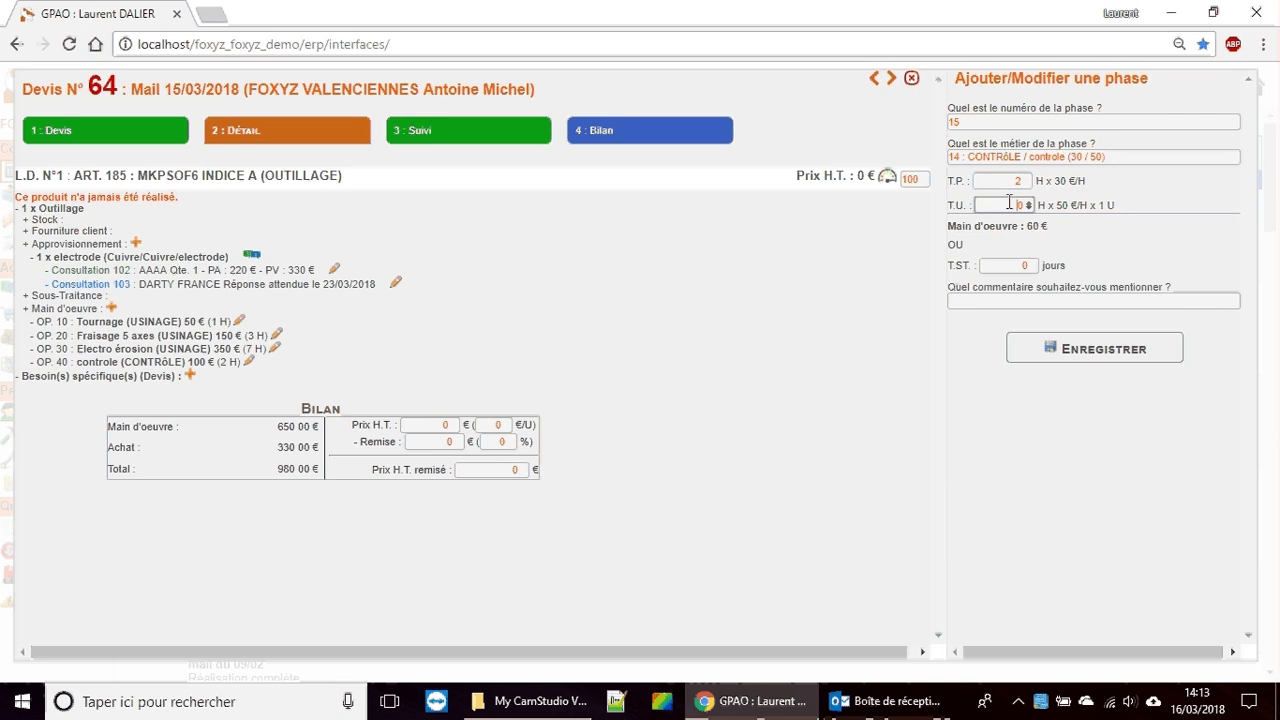
type("5")
left_click(1083, 256)
Step: Save the control phase, then set phase 20 Fraisage 5 axes to unit time 0 and 4-day subcontracting
left_click(1087, 355)
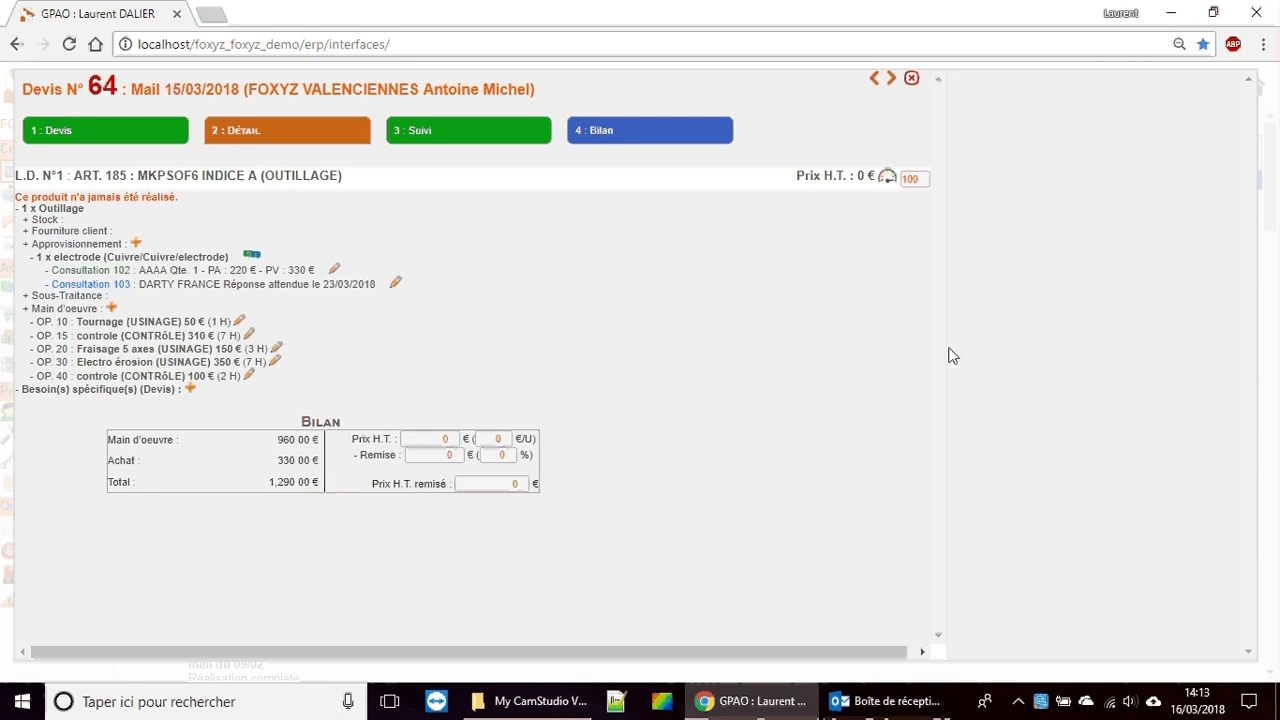
left_click(277, 350)
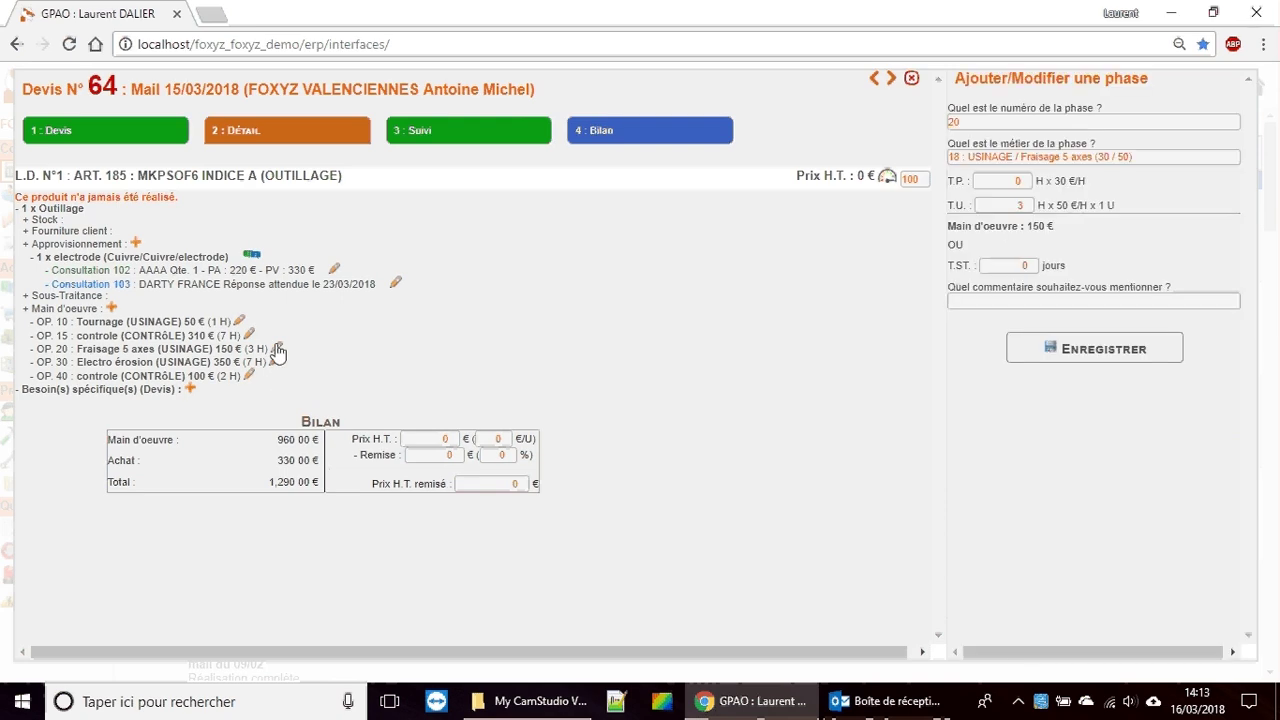
double_click(1012, 205)
type("0")
double_click(1031, 265)
type("4")
left_click(1076, 350)
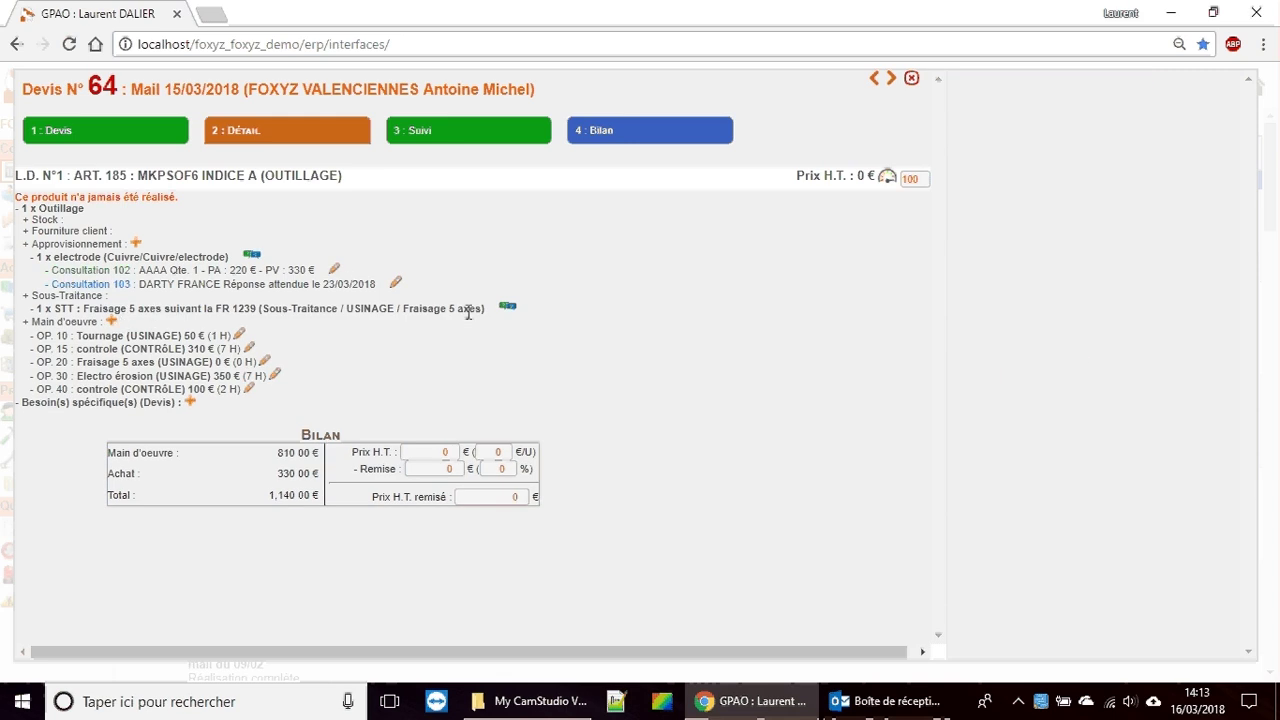
Step: Save a TURBO consultation for the subcontracted milling line and start pricing Consultation 104
left_click(510, 310)
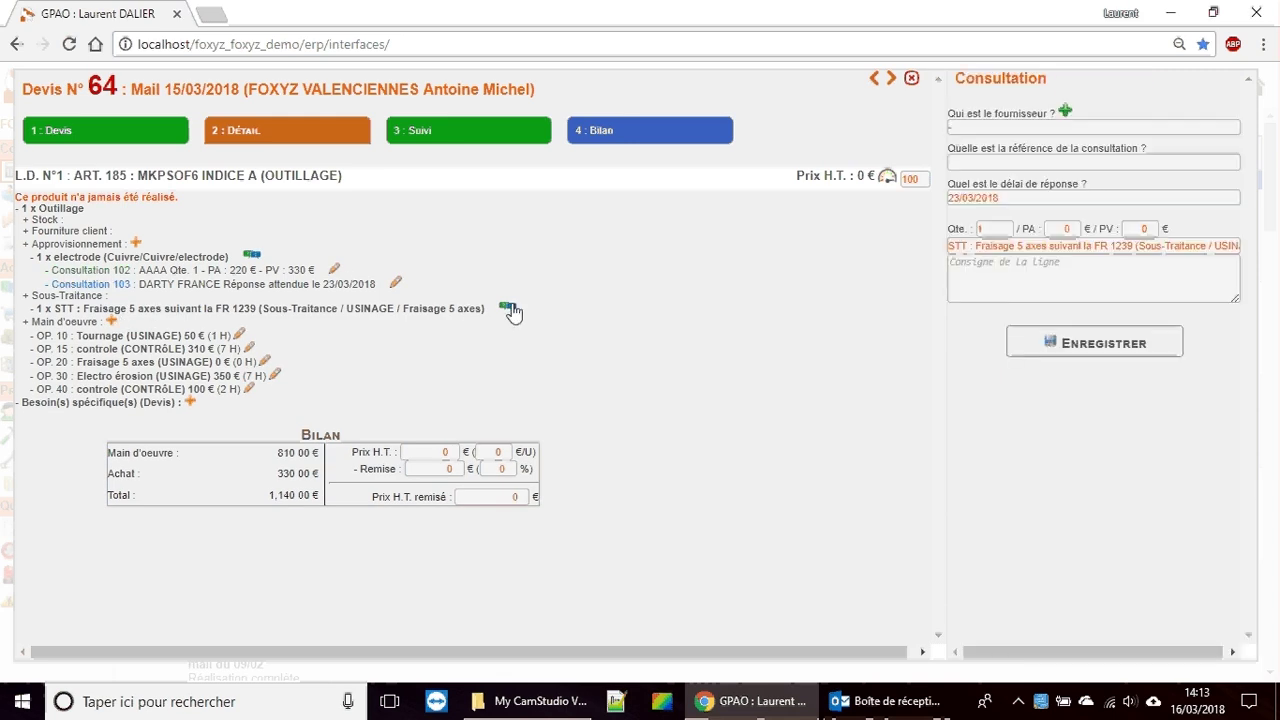
left_click(1140, 127)
scroll(1085, 295, "down", 5)
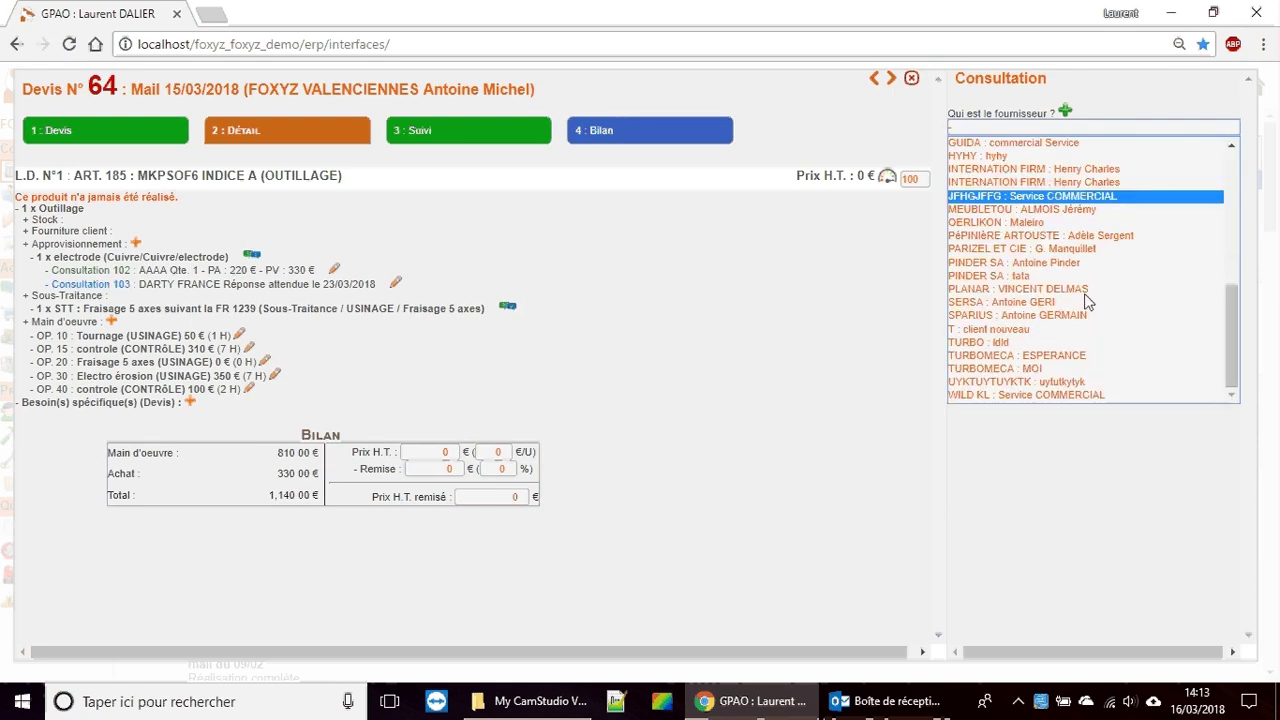
left_click(1016, 343)
left_click(1016, 347)
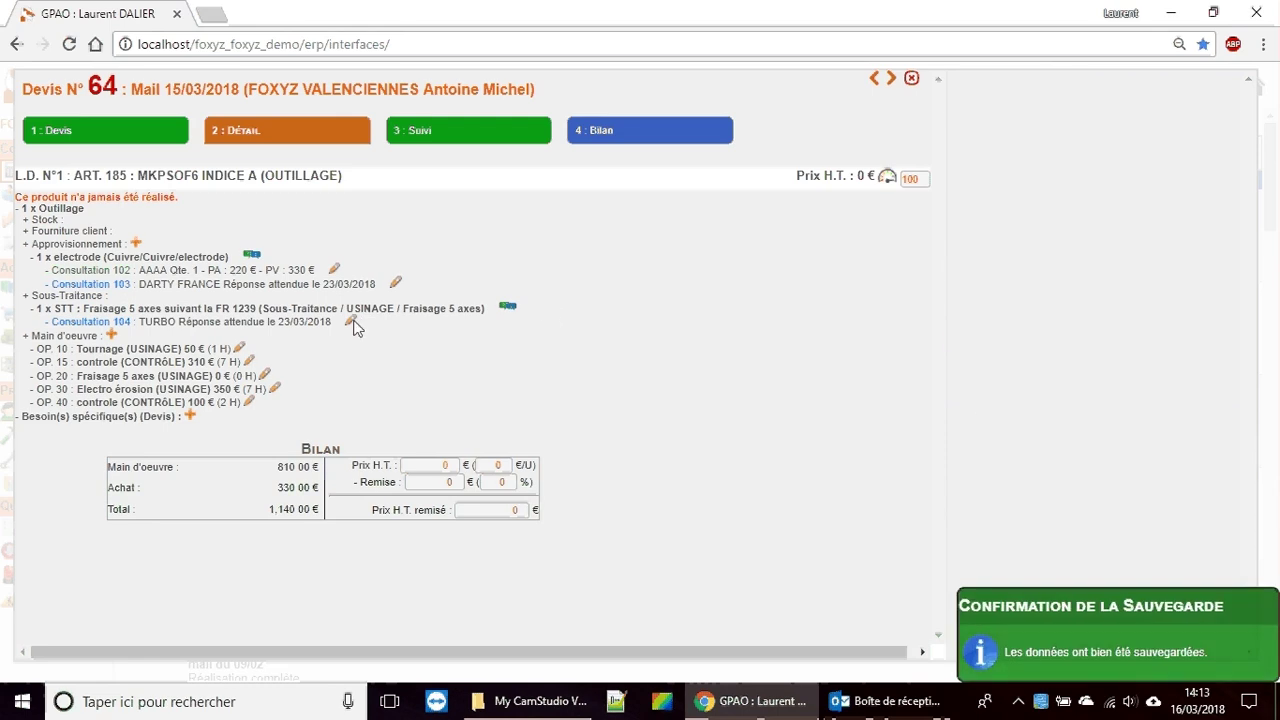
left_click(350, 322)
left_click(972, 266)
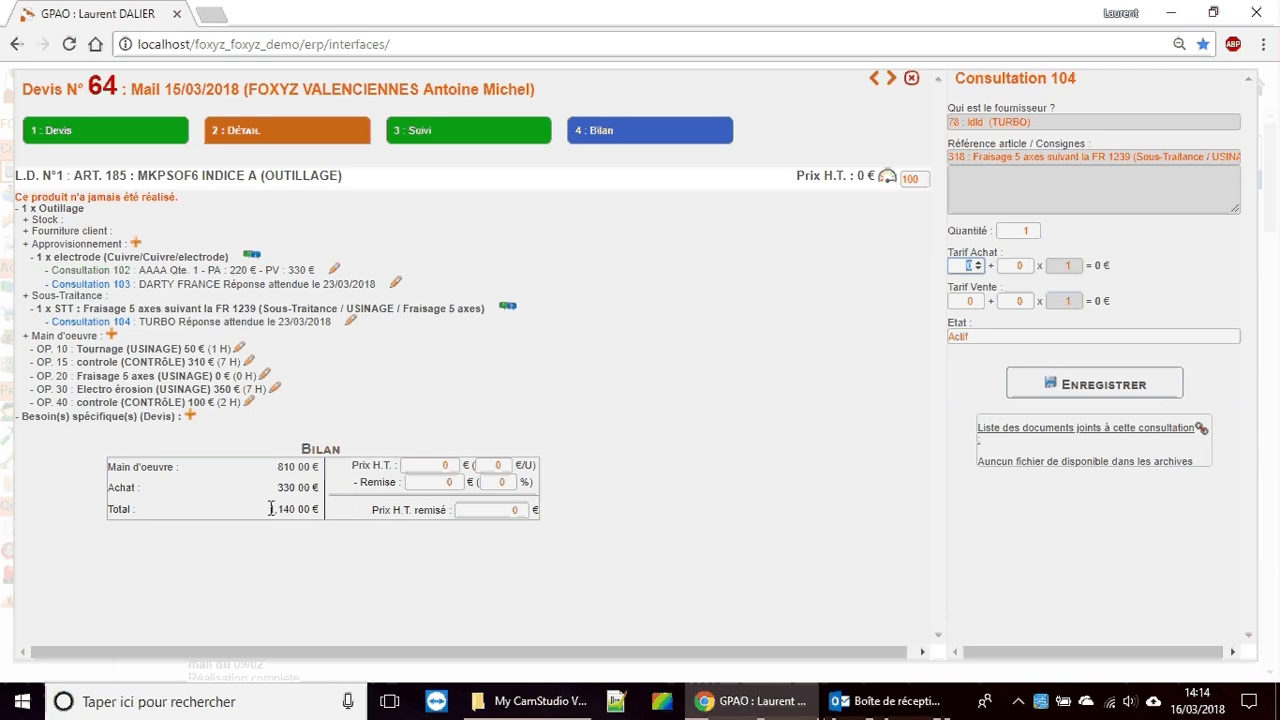
left_click(413, 469)
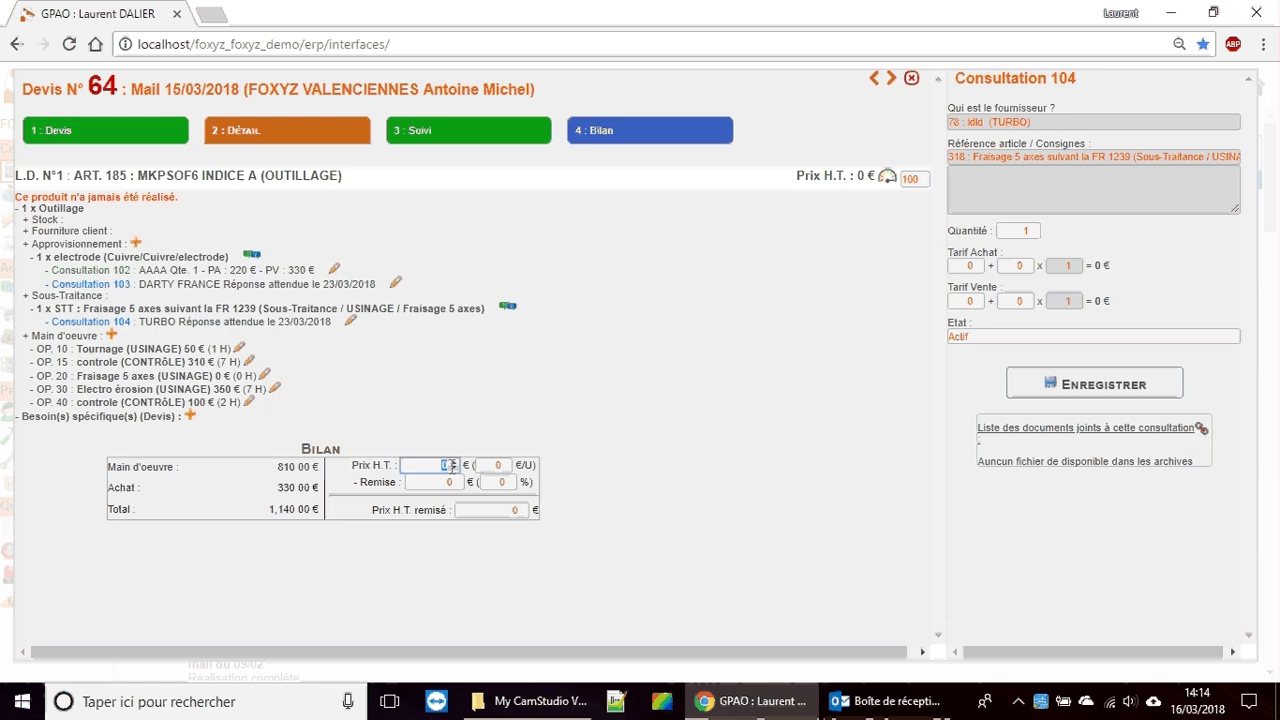